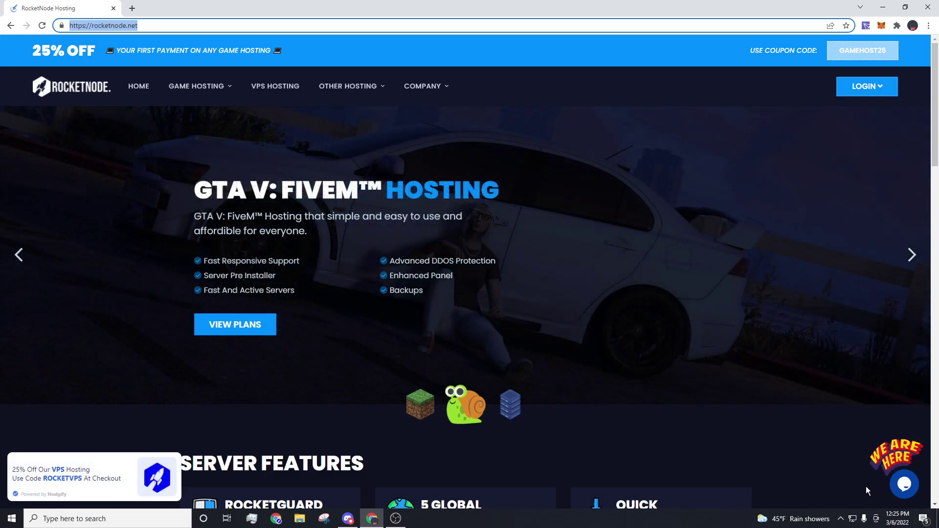
Step: Go to the Game Panel from the LOGIN menu on rocketnode.net
left_click(865, 86)
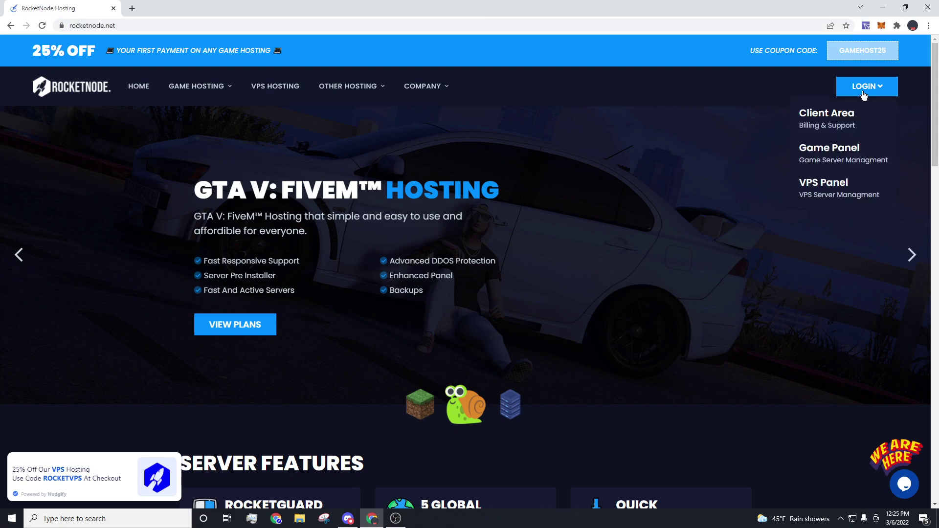
left_click(842, 153)
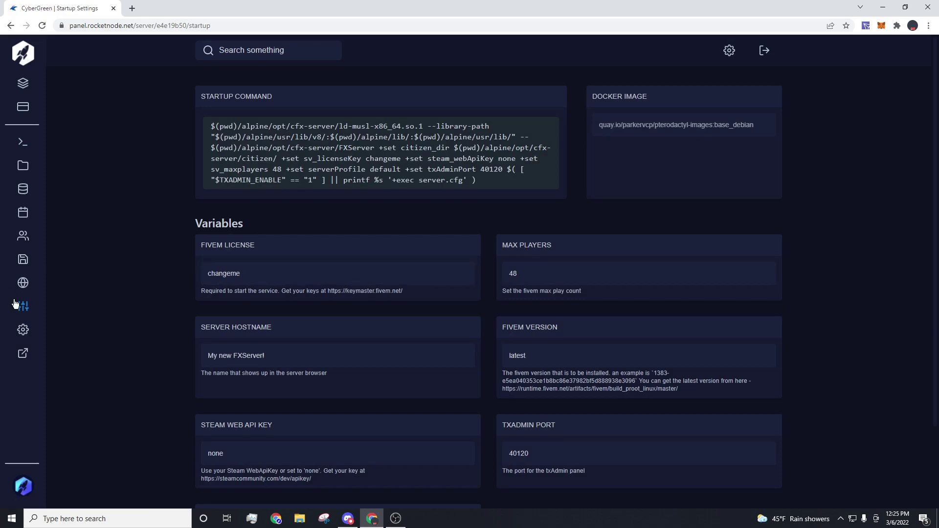
Step: Load keymaster.fivem.net/register in a new tab and enter display name 'Test'
left_click(131, 7)
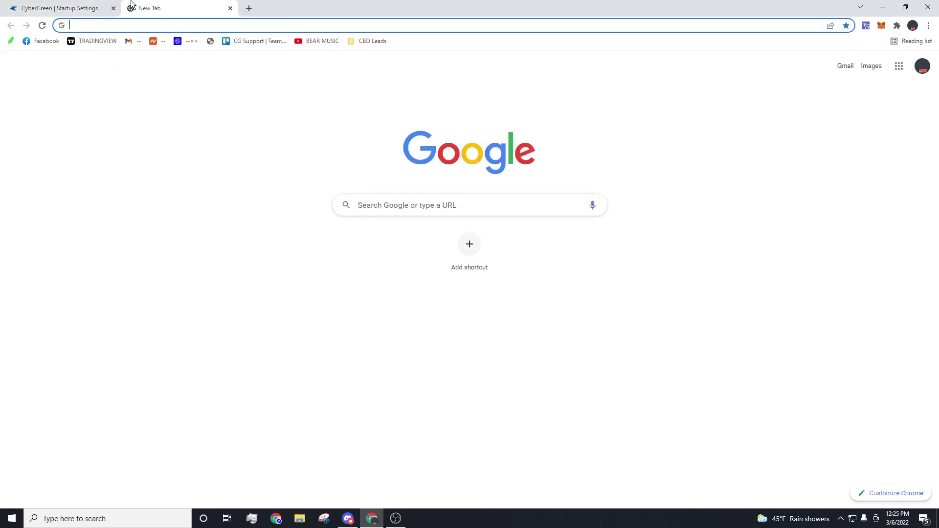
type("keymaster.fivem.net")
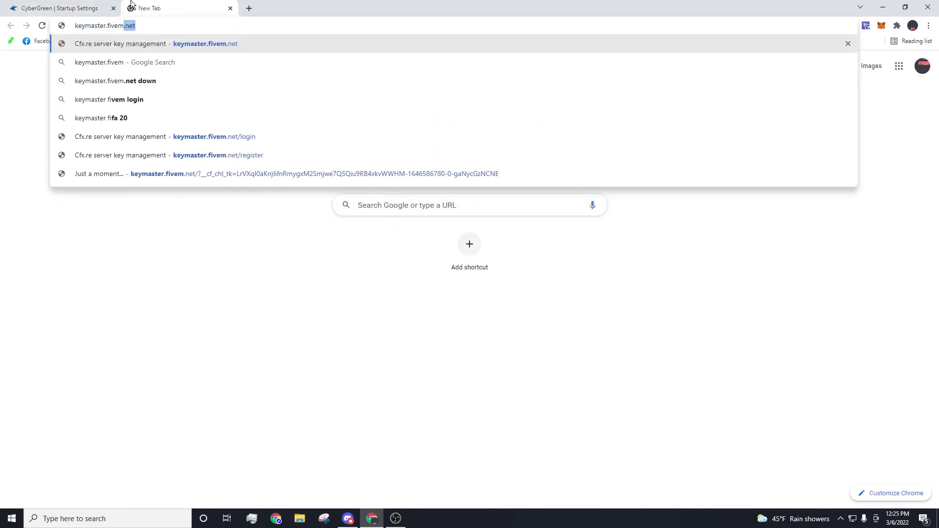
type("/register")
key("Return")
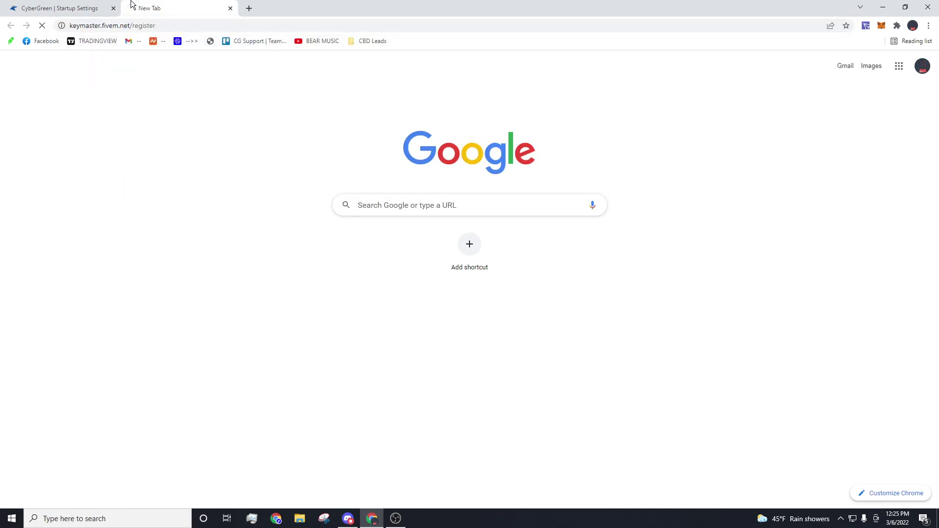
left_click(237, 95)
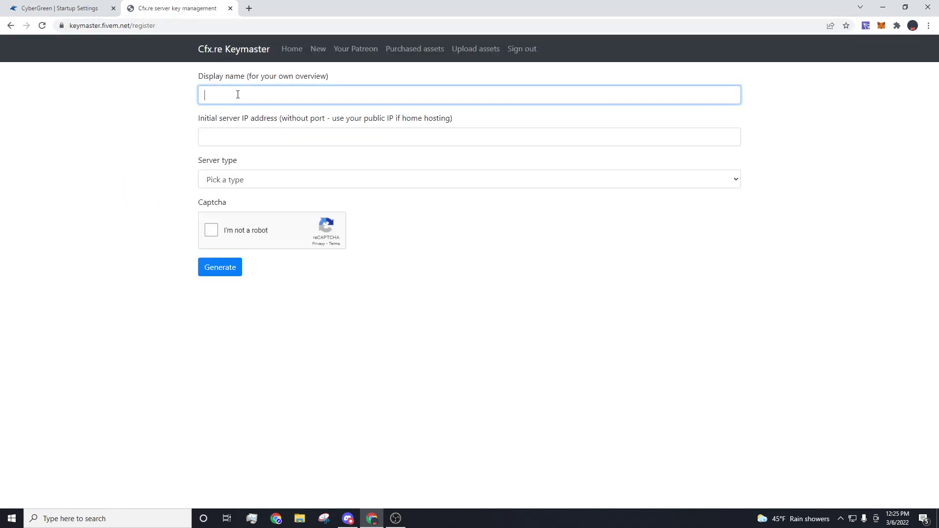
type("Test")
Step: Copy the server IP 15.204.5.59 from the panel console into the server IP field
left_click(47, 7)
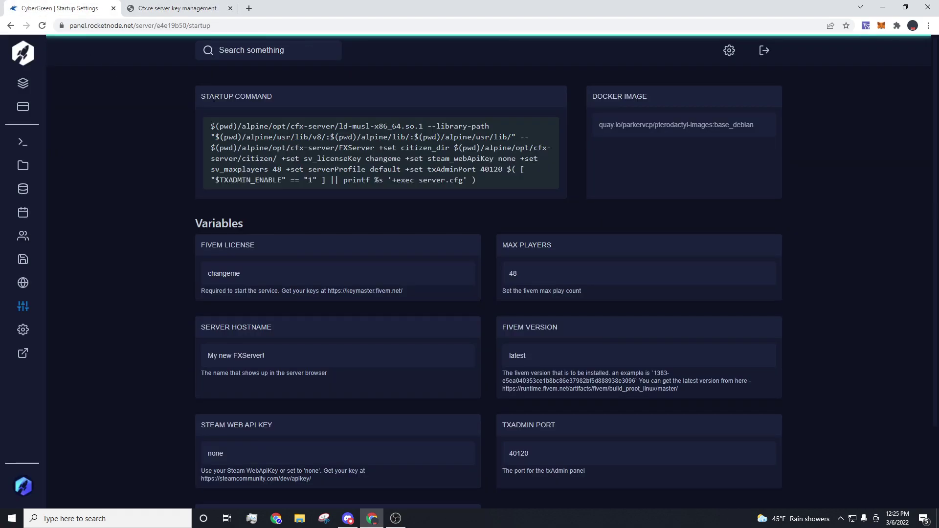
left_click(22, 141)
left_click_drag(188, 106, 242, 105)
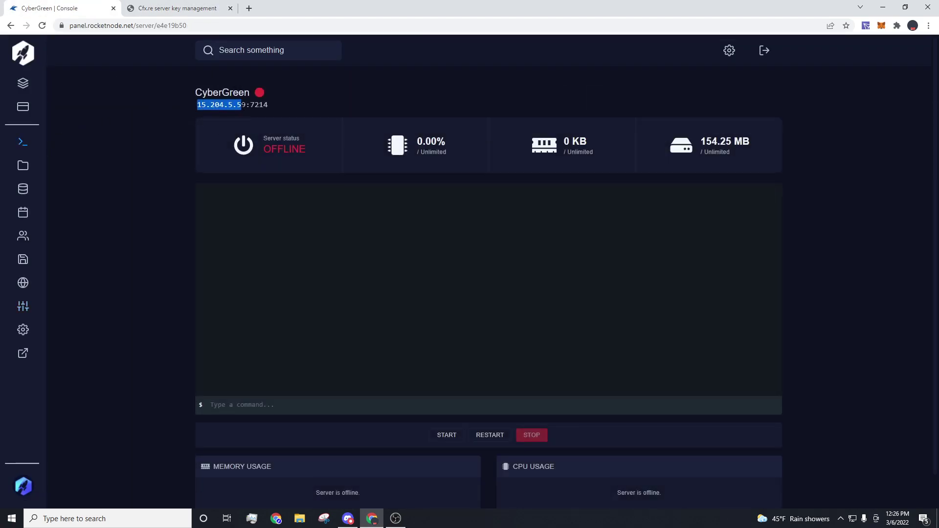
key("ctrl+c")
left_click(176, 8)
left_click(248, 132)
key("ctrl+v")
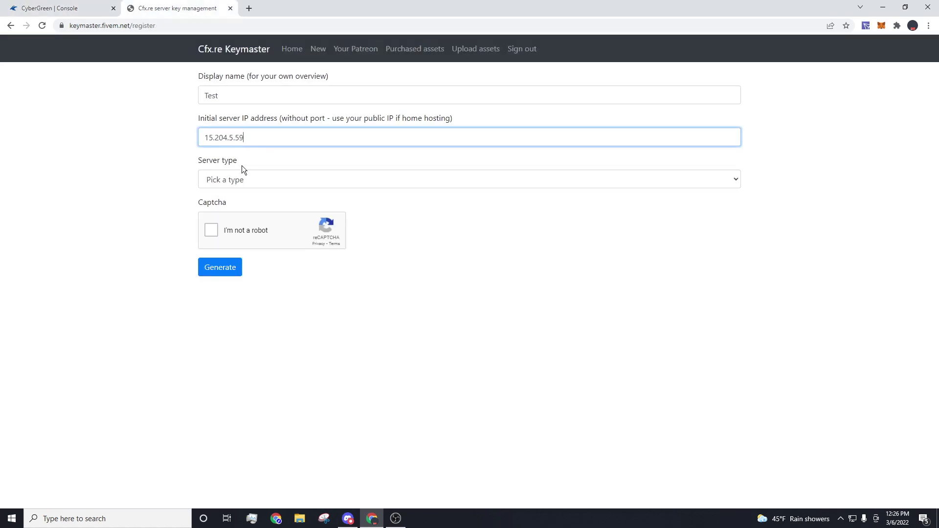
Step: Choose Dedicated server, enter provider RocketNode, pass the captcha and generate the key
left_click(239, 174)
left_click(240, 204)
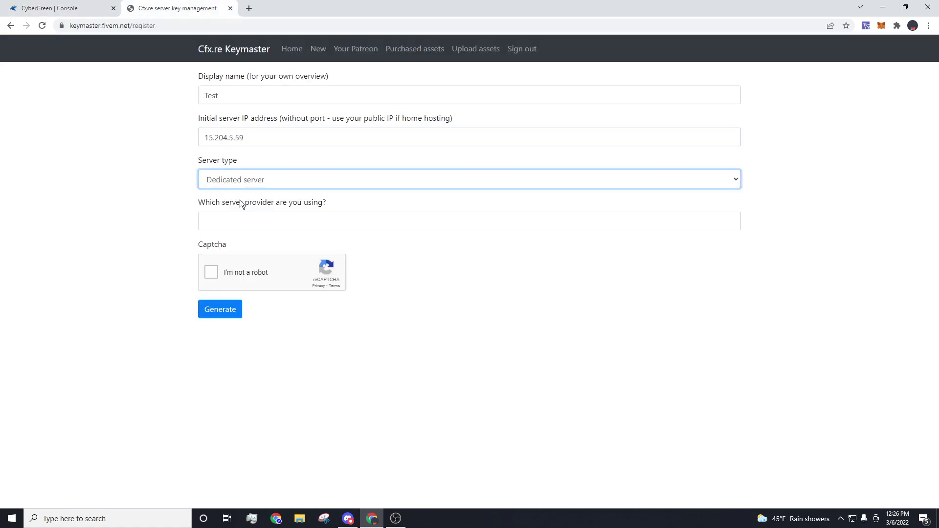
left_click(238, 215)
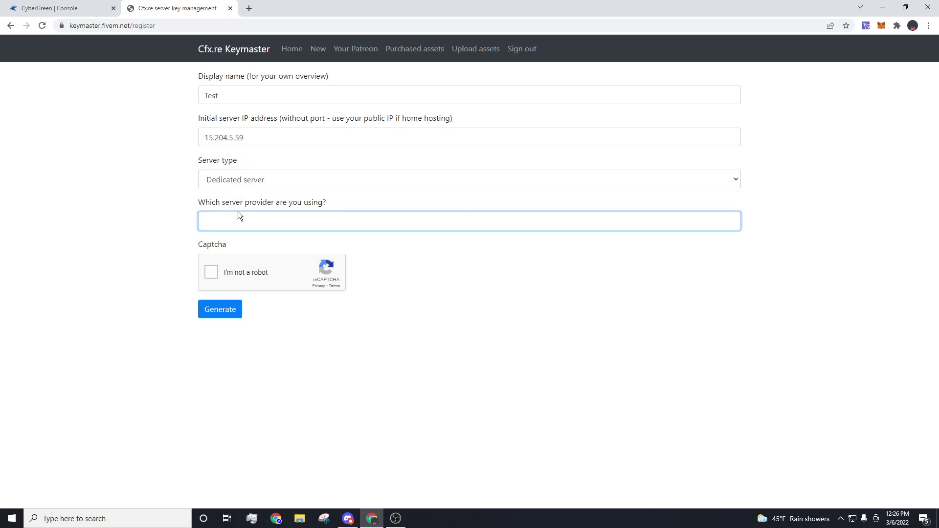
type("RocketNode")
left_click(213, 274)
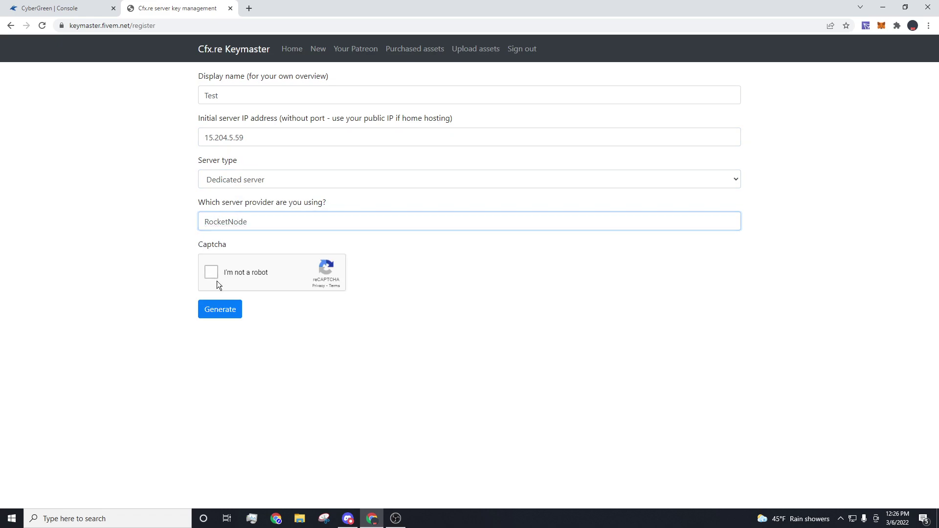
left_click(230, 312)
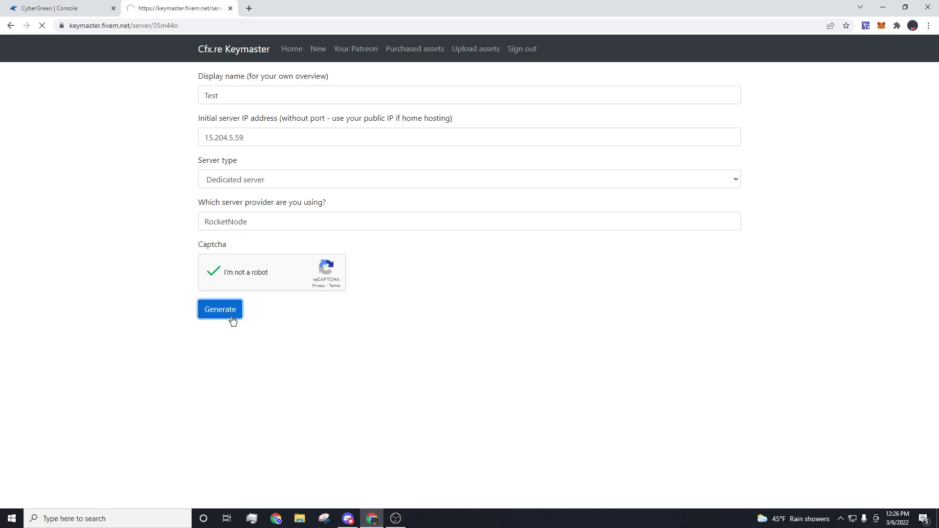
Step: Replace the 'changeme' FiveM licence on the Startup page with the copied server key
mouse_move(355, 234)
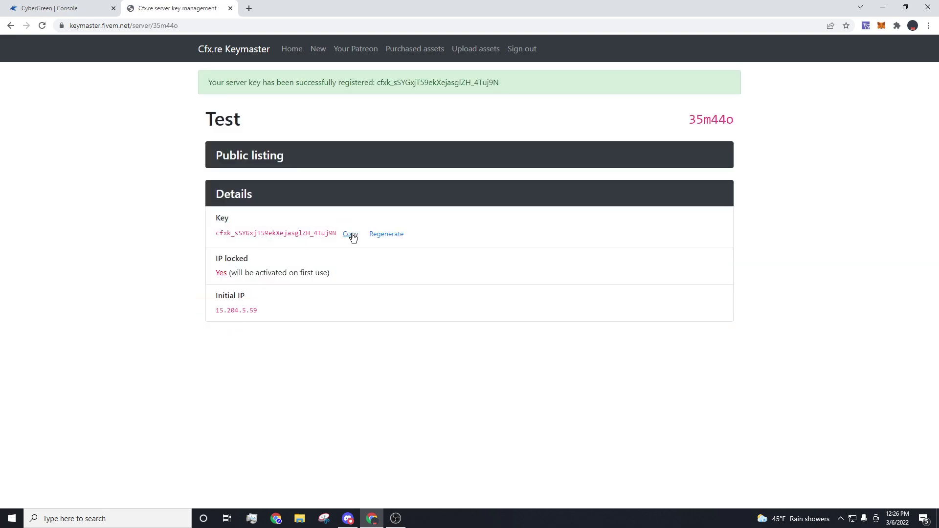
left_click(352, 234)
left_click(93, 8)
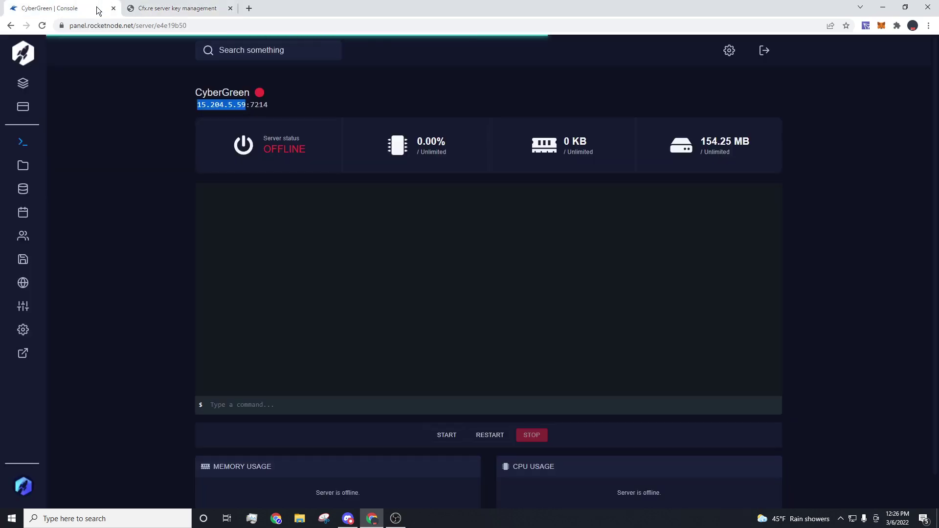
left_click(23, 307)
double_click(217, 285)
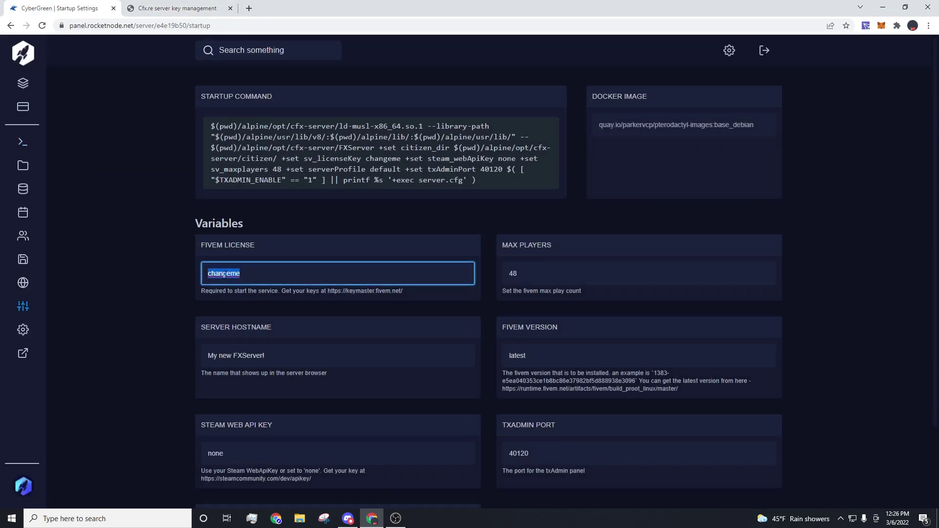
key("ctrl+v")
left_click(157, 268)
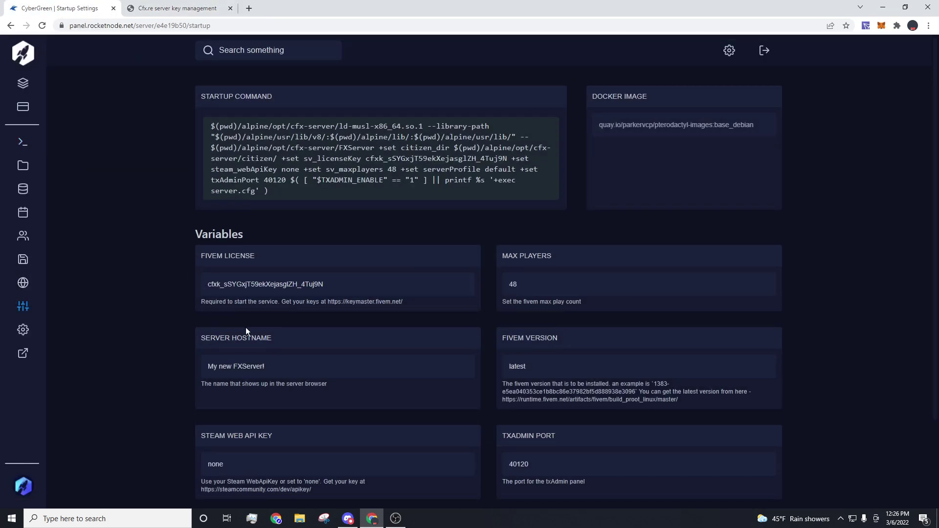
Step: Set the server hostname to 'CyberGreen's Server' and start the server from the Console
scroll(245, 327, "down", 2)
scroll(154, 272, "up", 2)
triple_click(230, 358)
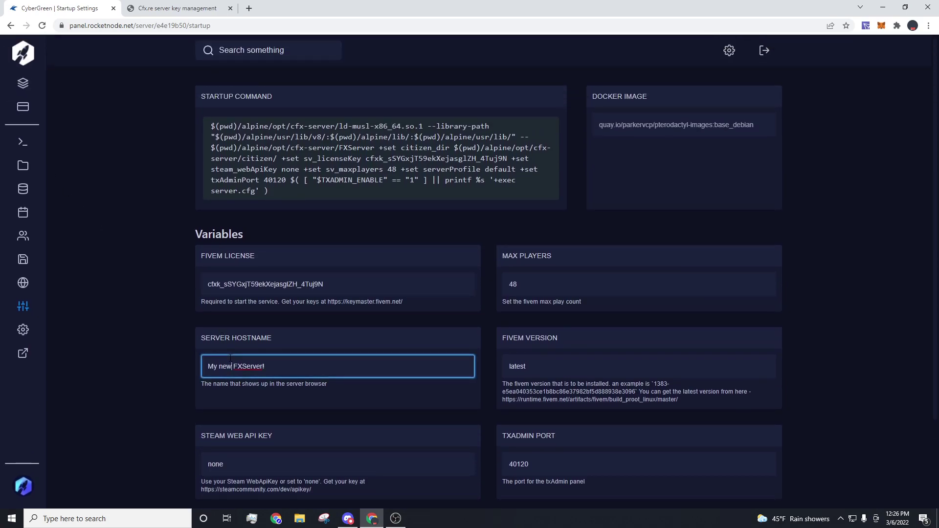
type("CyberGreen's Server")
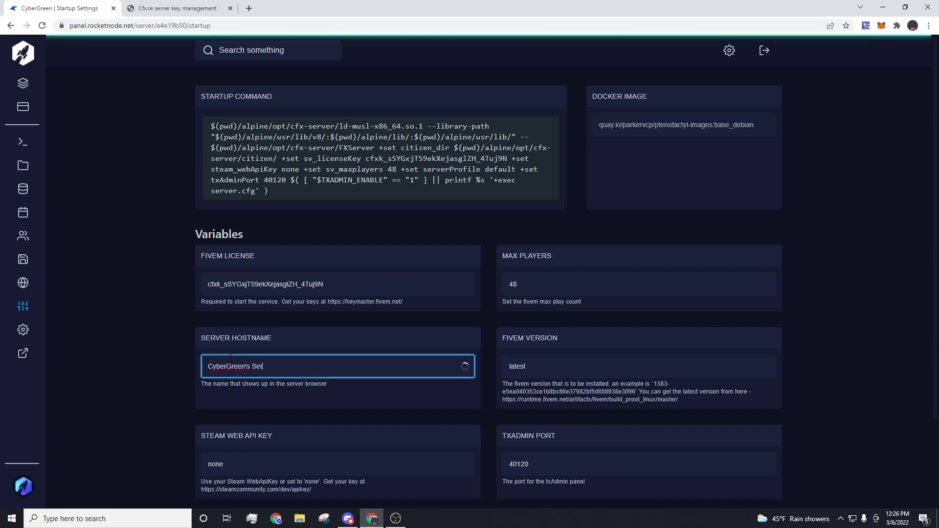
left_click(168, 348)
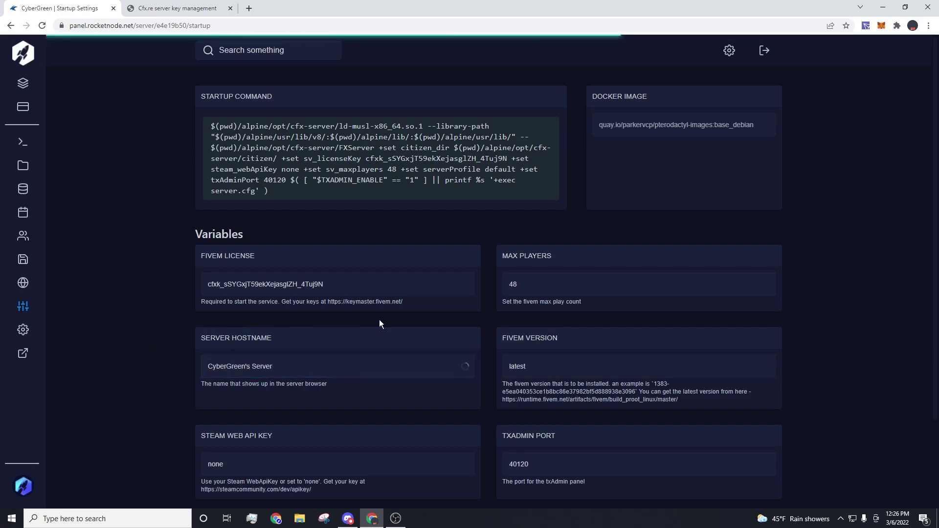
left_click(8, 141)
left_click(465, 435)
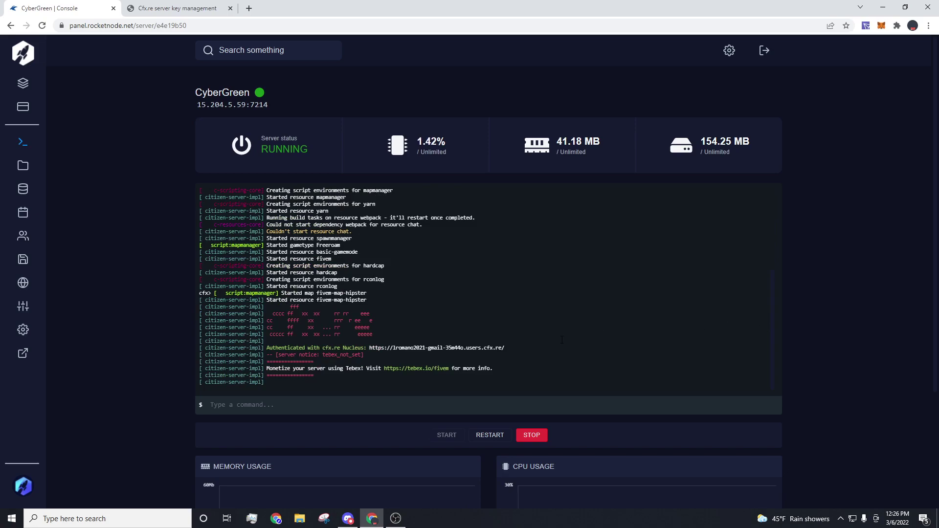
Step: Look up 'fivem forums releases' in the second tab and scroll through the Cfx.re Releases grid
left_click(192, 10)
left_click(197, 26)
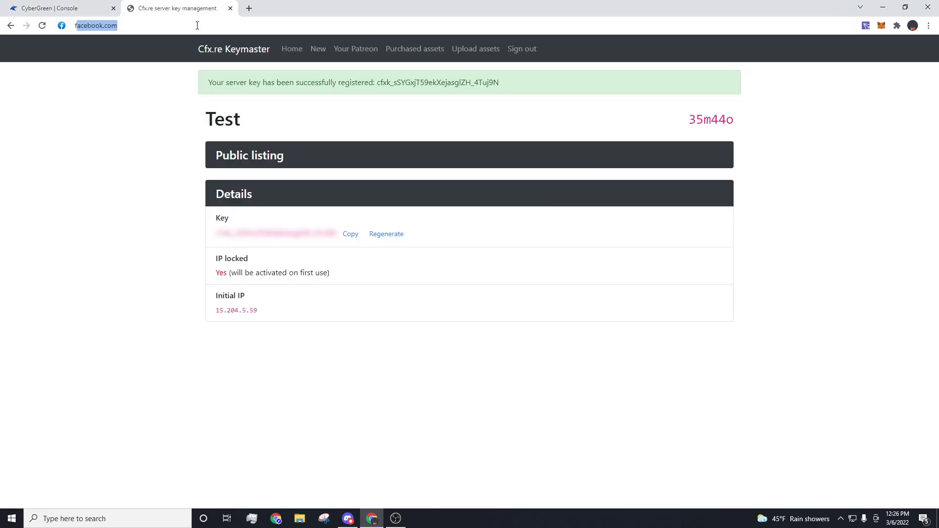
type("fivem forums re")
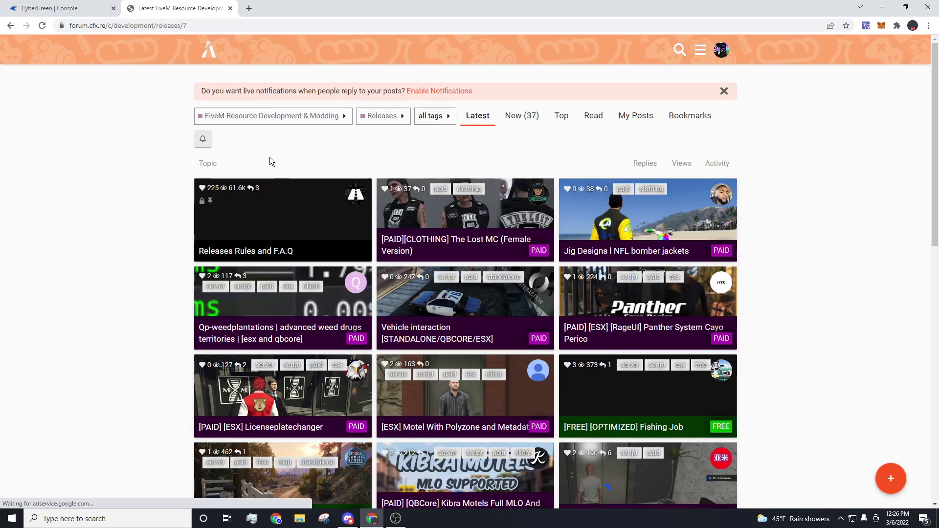
scroll(473, 253, "down", 7)
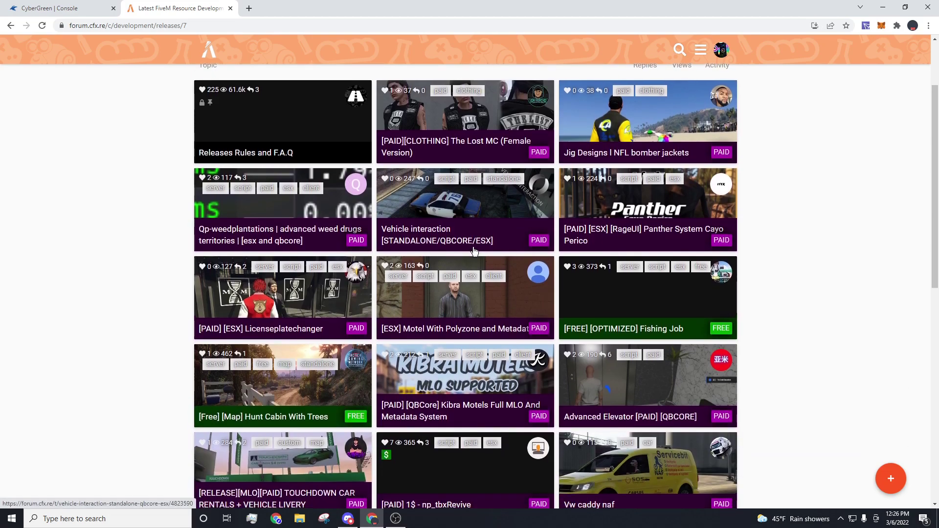
scroll(455, 245, "down", 4)
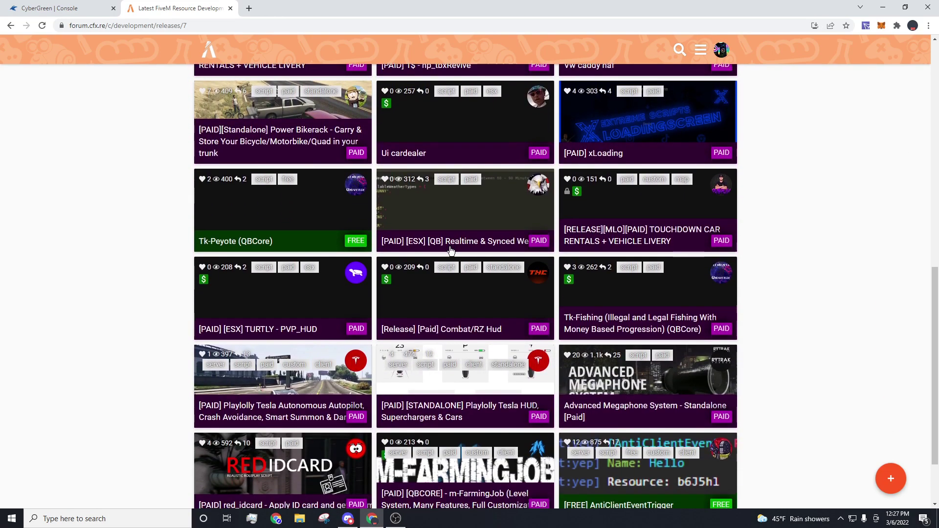
scroll(400, 228, "down", 11)
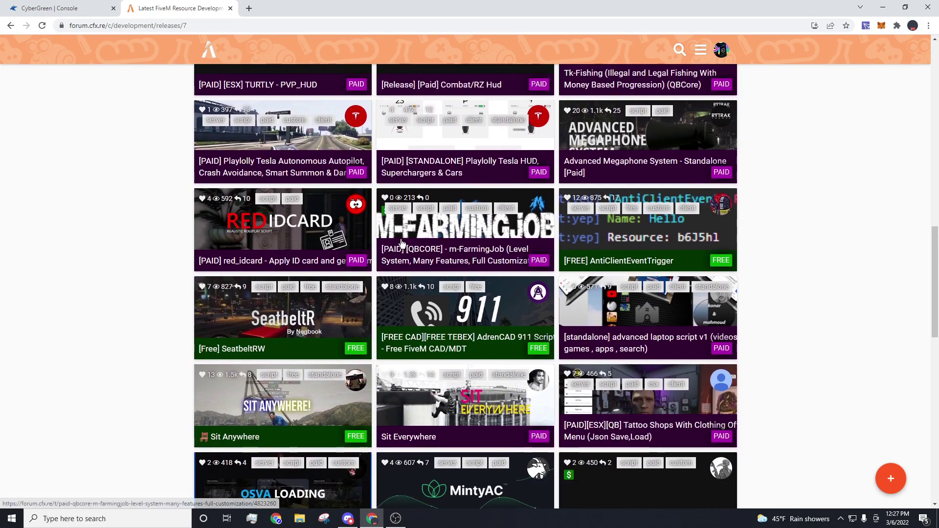
scroll(400, 239, "down", 6)
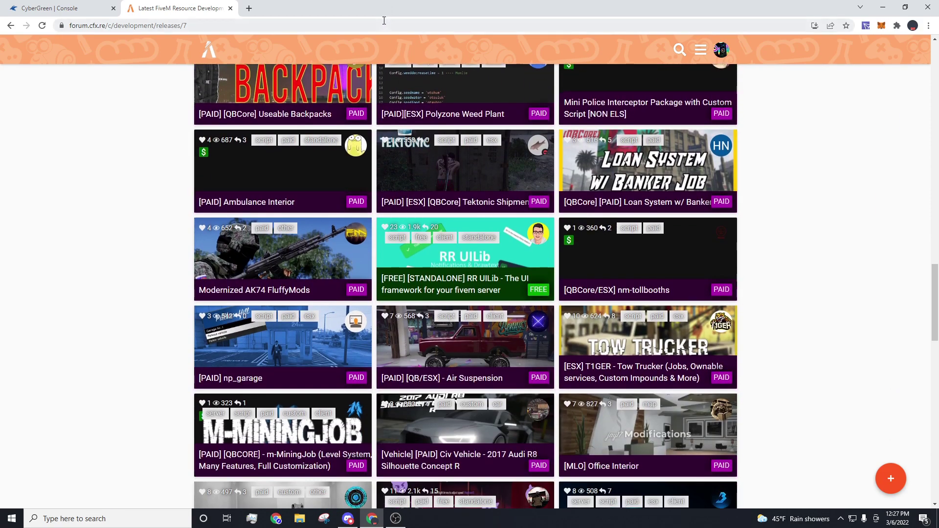
left_click(384, 20)
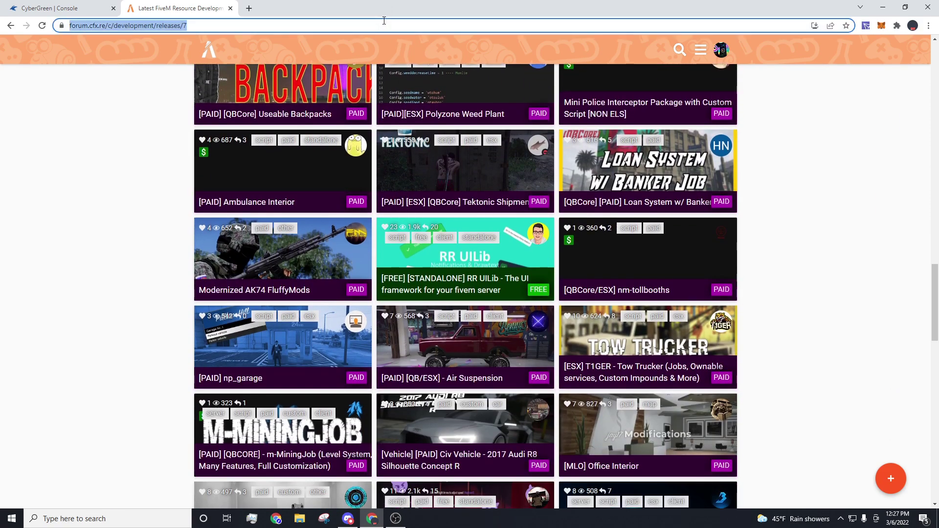
Step: Search 'fivem vmenu', open TomGrobbe/vMenu on GitHub, and download vMenu-v3.5.0.zip from the v3.5.0 release
type("five")
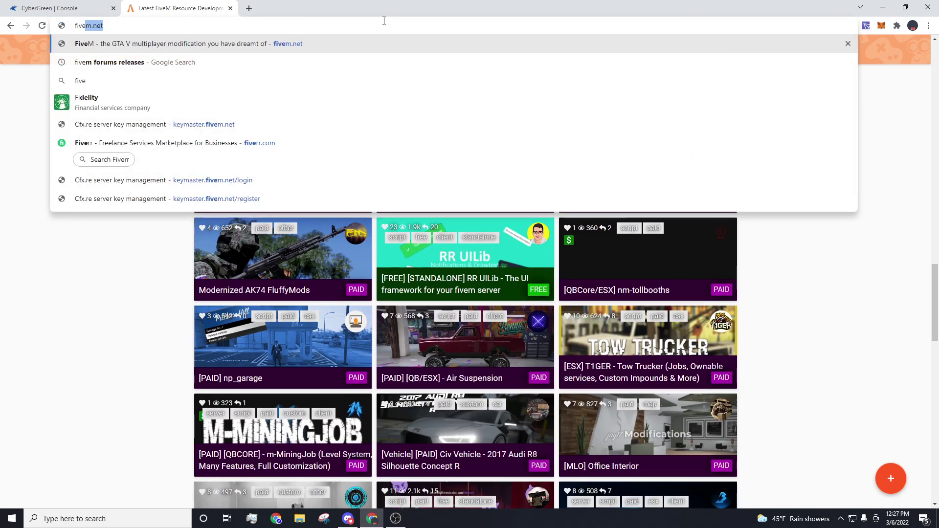
type("m vmen")
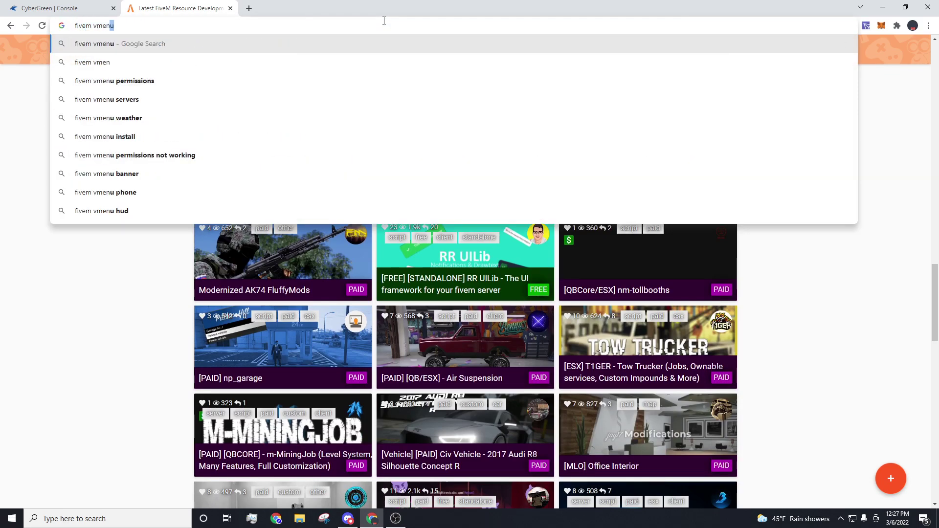
type("u")
key("Return")
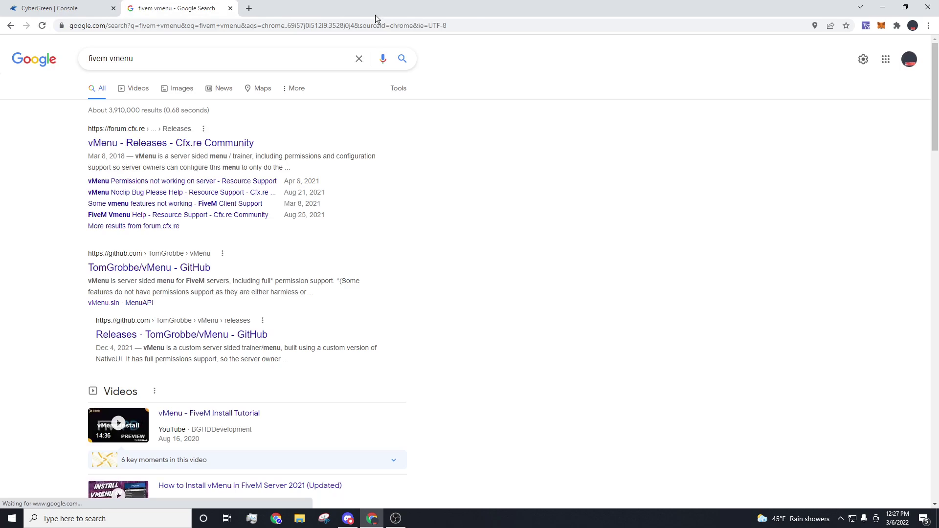
left_click(125, 267)
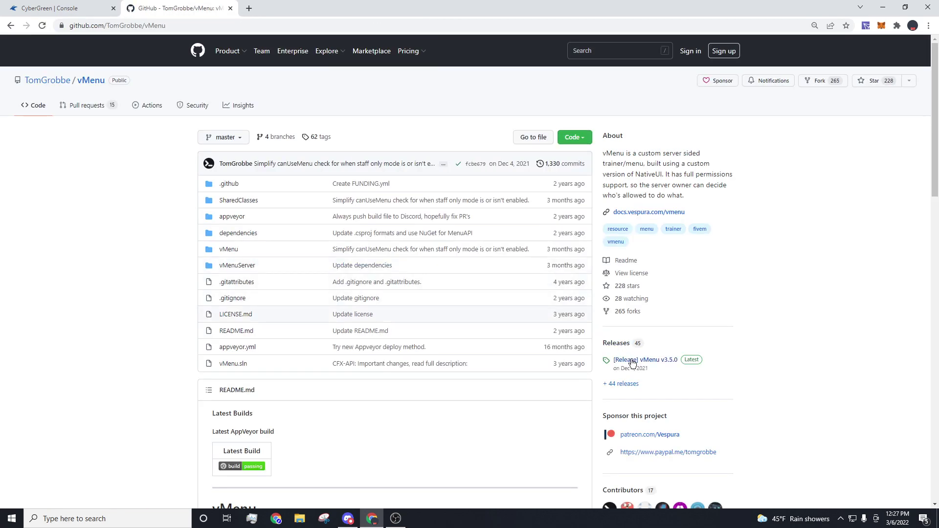
left_click(627, 363)
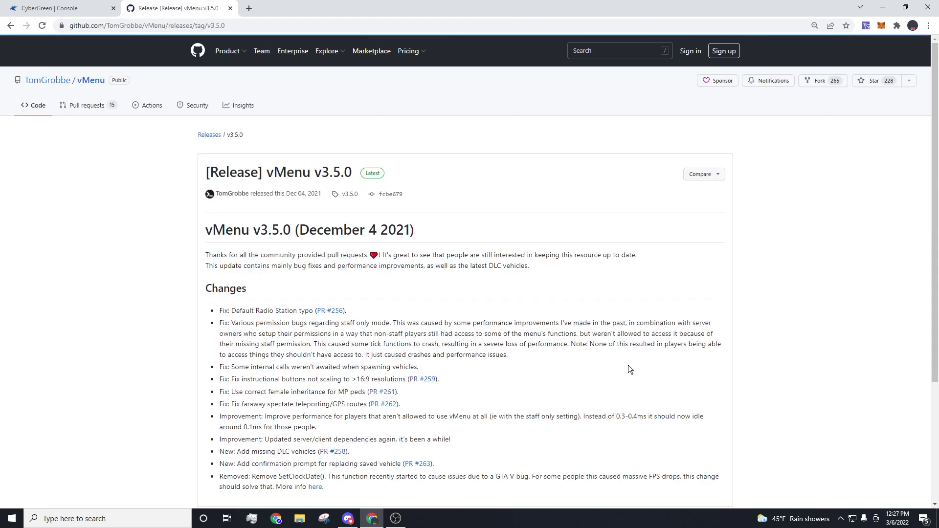
scroll(628, 367, "down", 4)
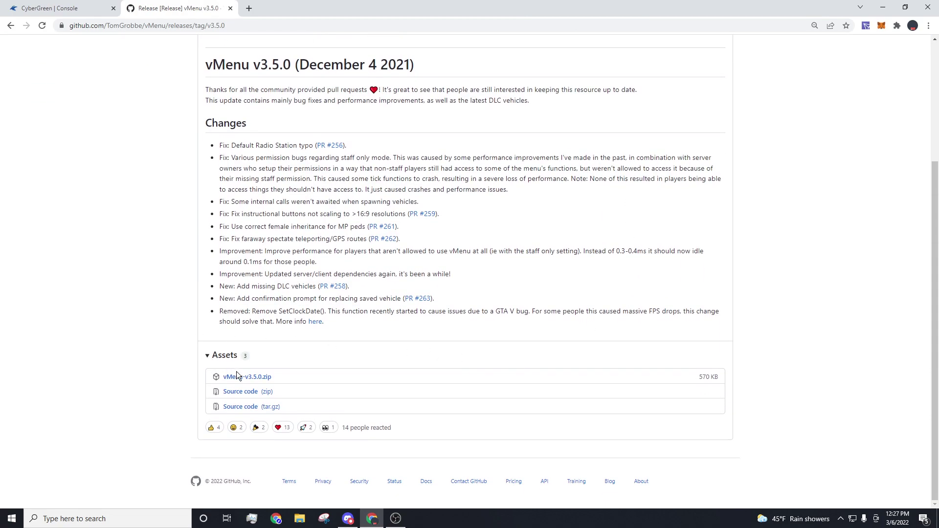
left_click(237, 377)
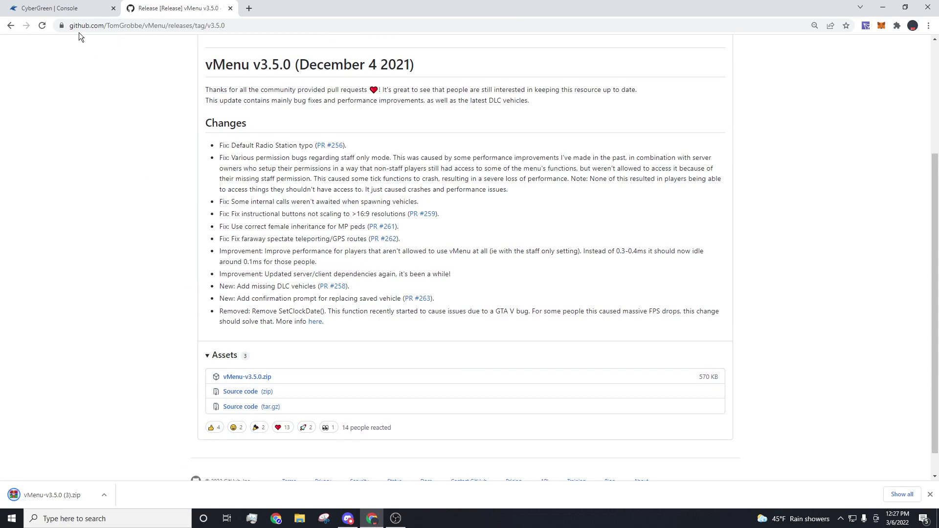
Step: Show the CyberGreen server's Settings page, then search winscp and open winscp.net in a new tab
left_click(54, 9)
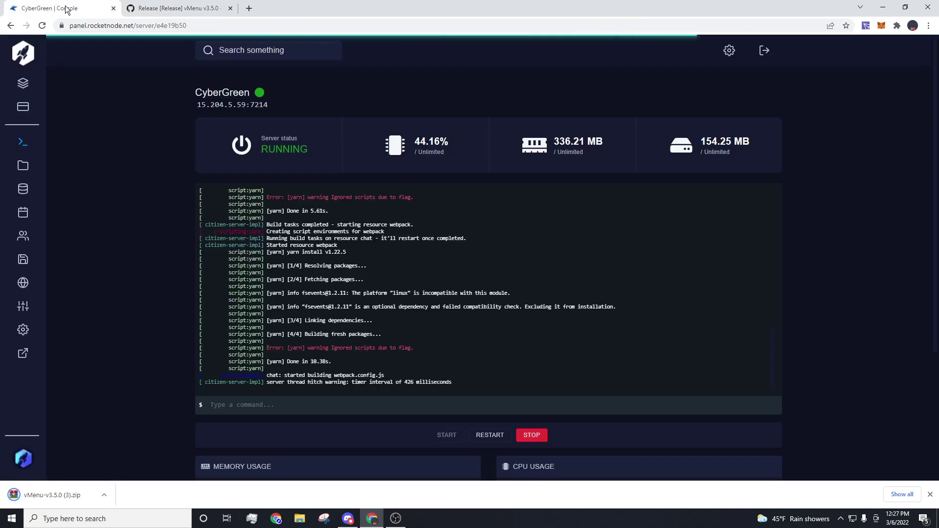
left_click(23, 330)
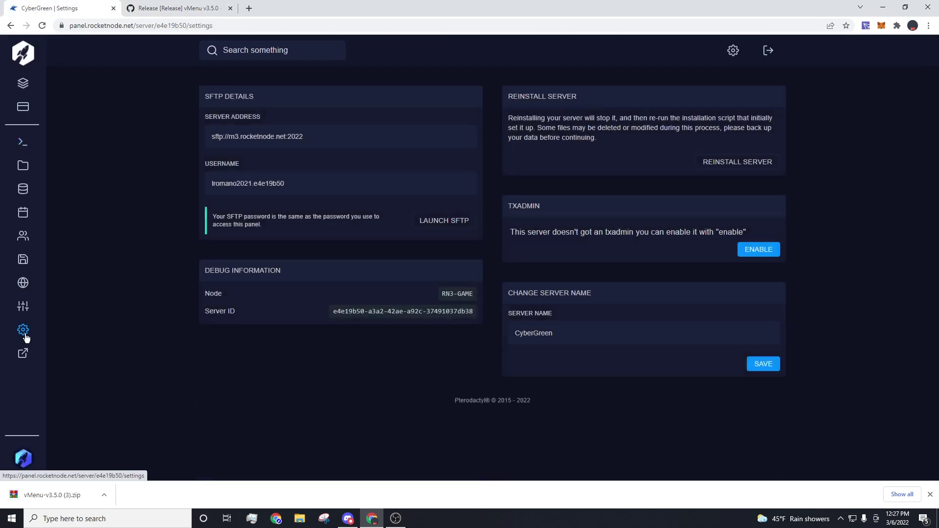
left_click(248, 8)
type("winscp")
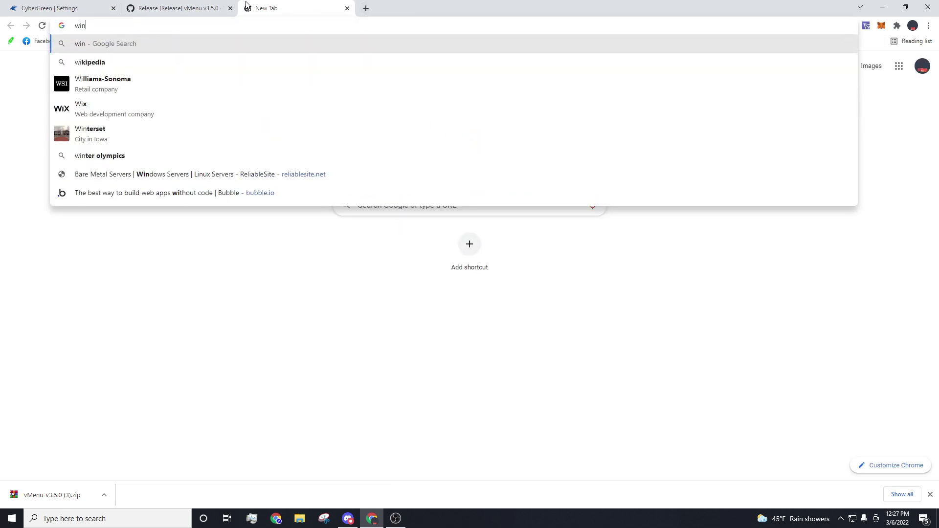
key("Return")
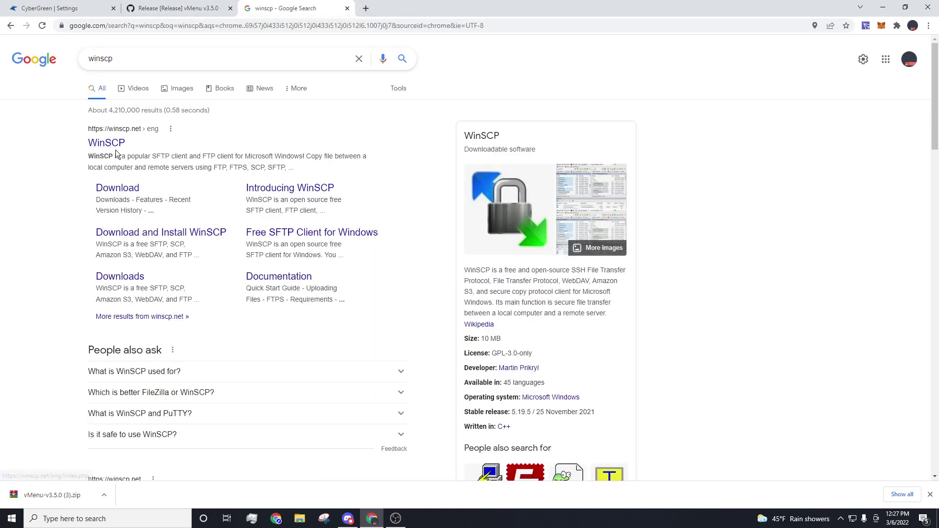
left_click(114, 148)
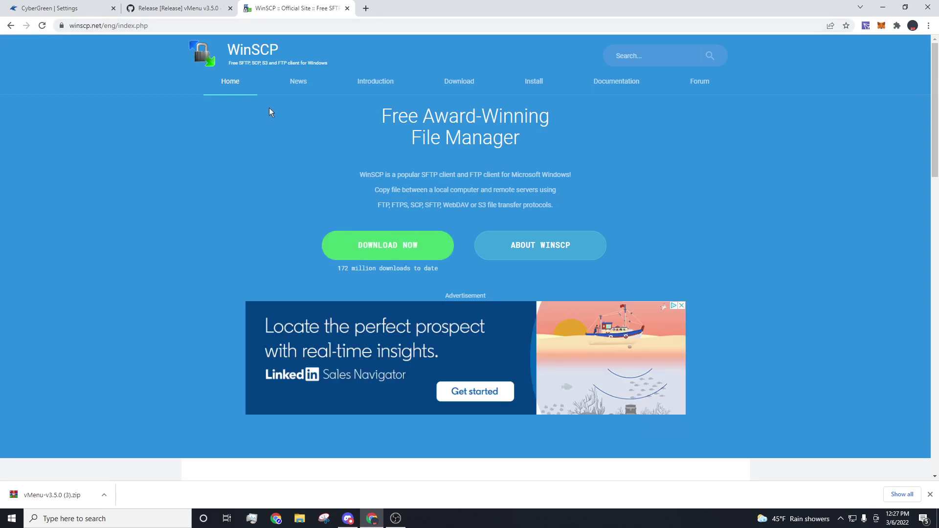
Step: Launch SFTP into WinSCP, accept the server's host key, and log in with the server password
left_click(347, 9)
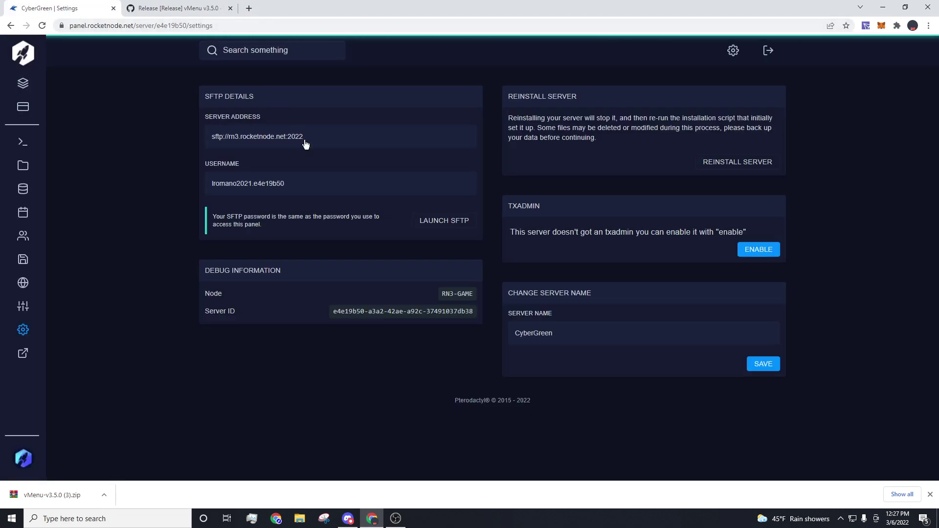
left_click(432, 220)
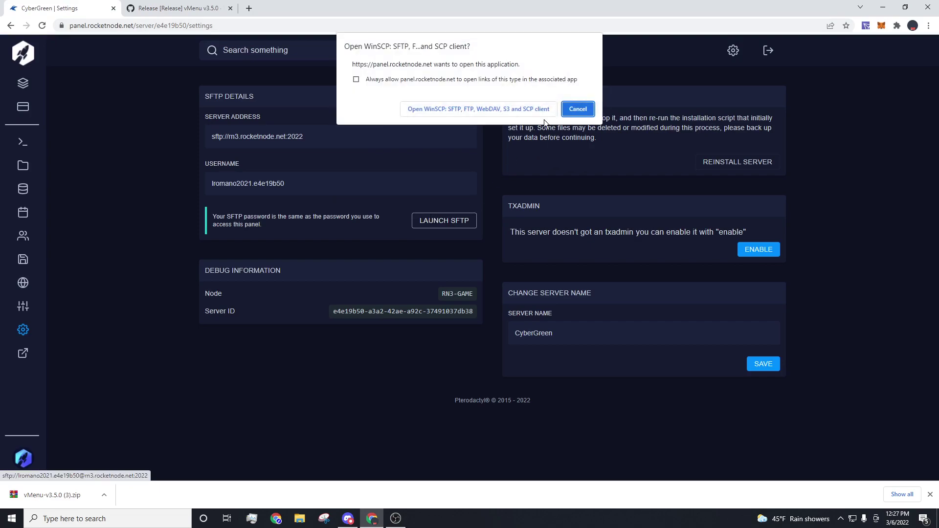
left_click(524, 104)
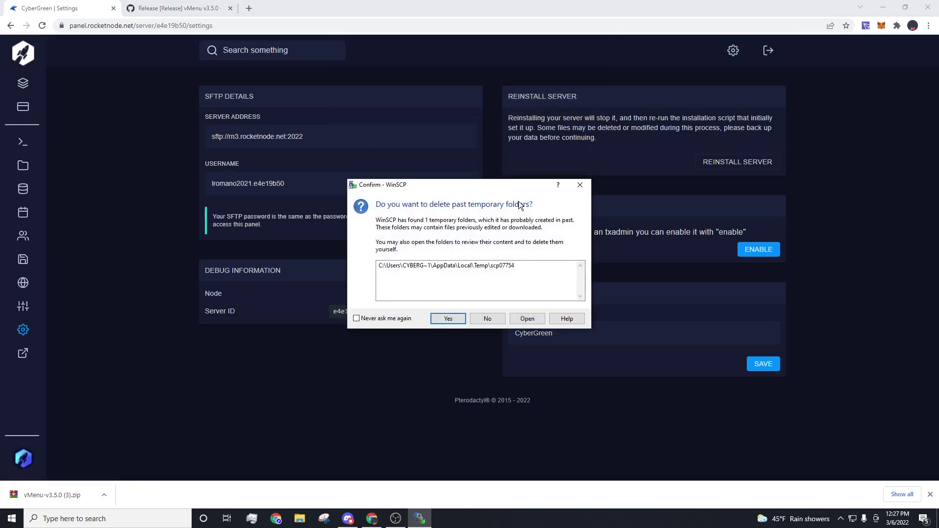
left_click(486, 318)
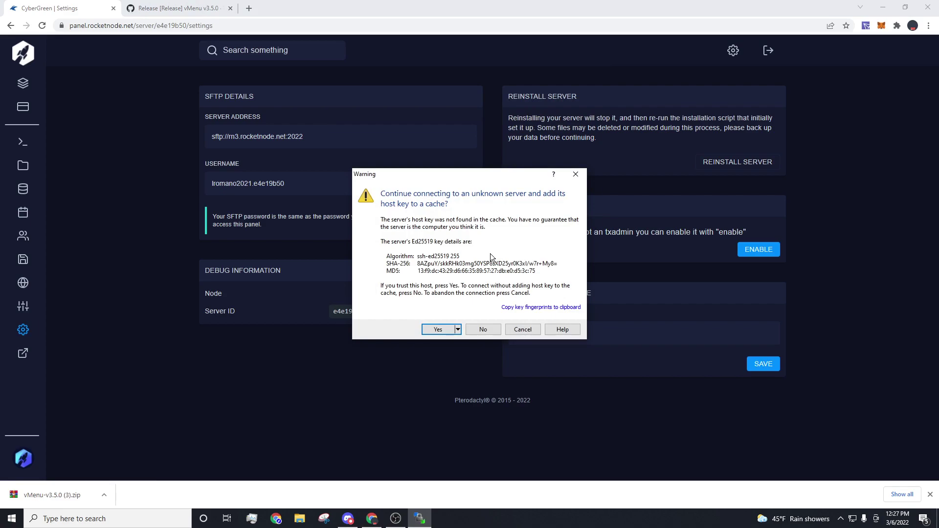
key("Return")
type("********")
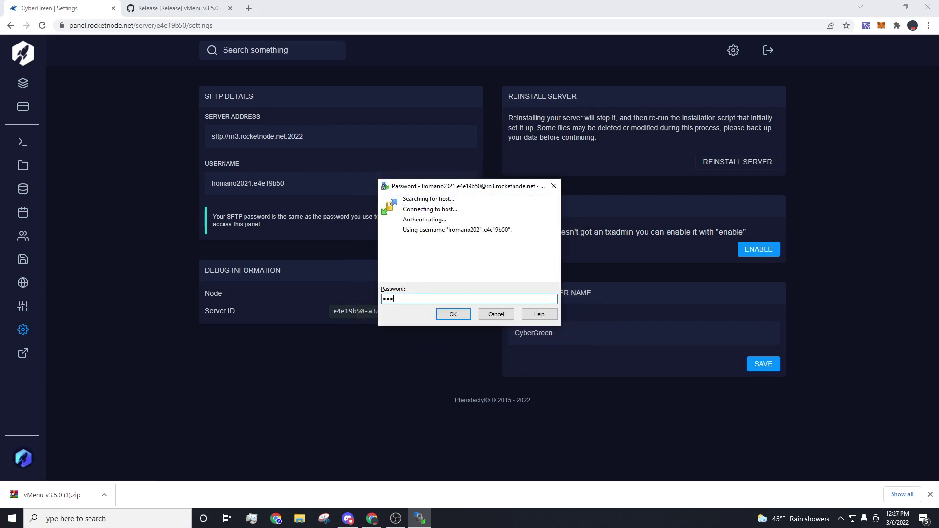
key("Return")
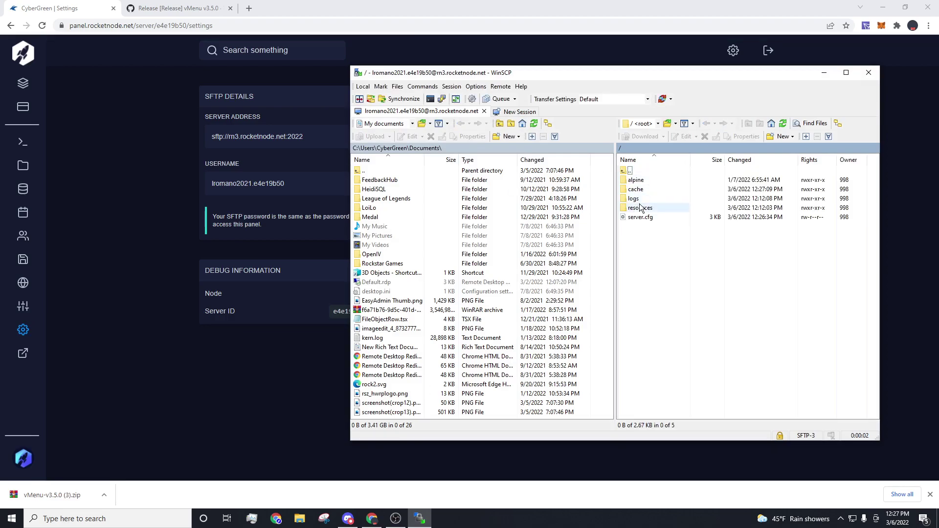
left_click_drag(459, 7, 303, 5)
Step: Open vMenu-v3.5.0.zip in WinRAR and create a vMenu directory inside the server's resources folder
left_click(71, 347)
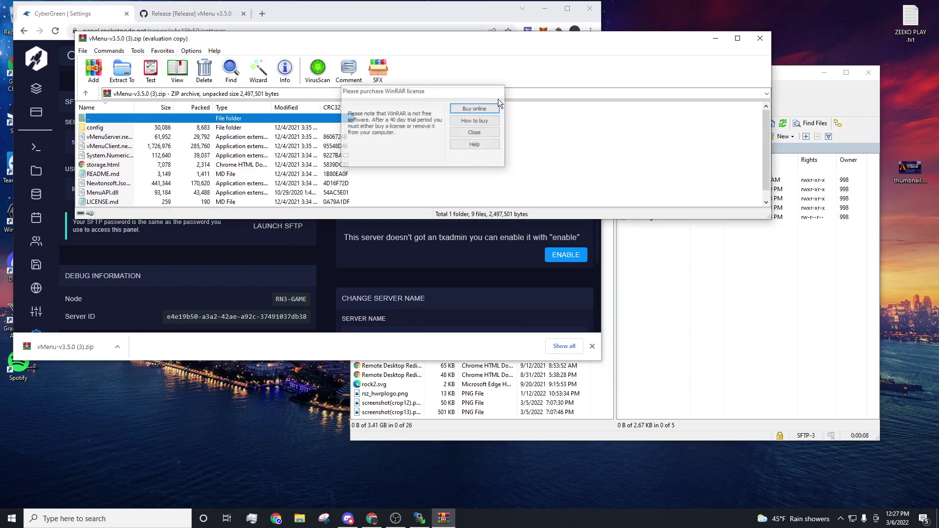
key("Escape")
left_click(684, 312)
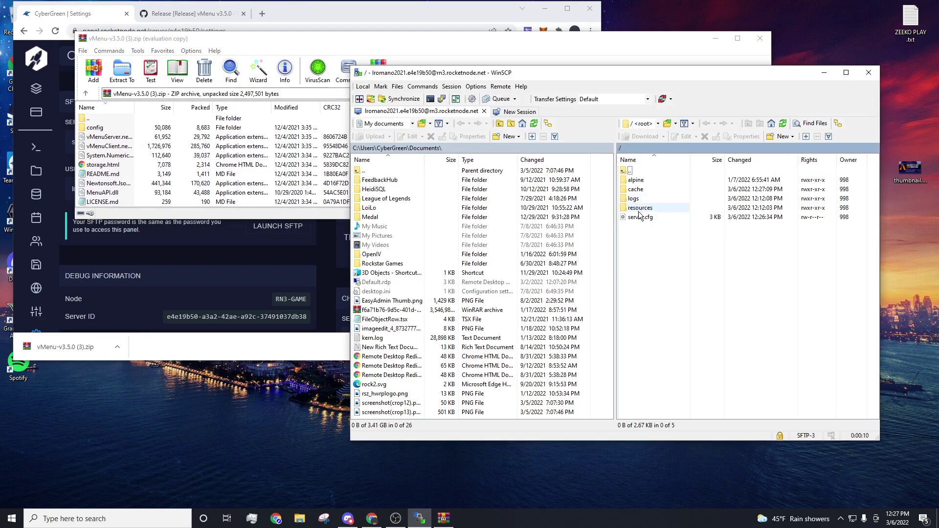
double_click(639, 209)
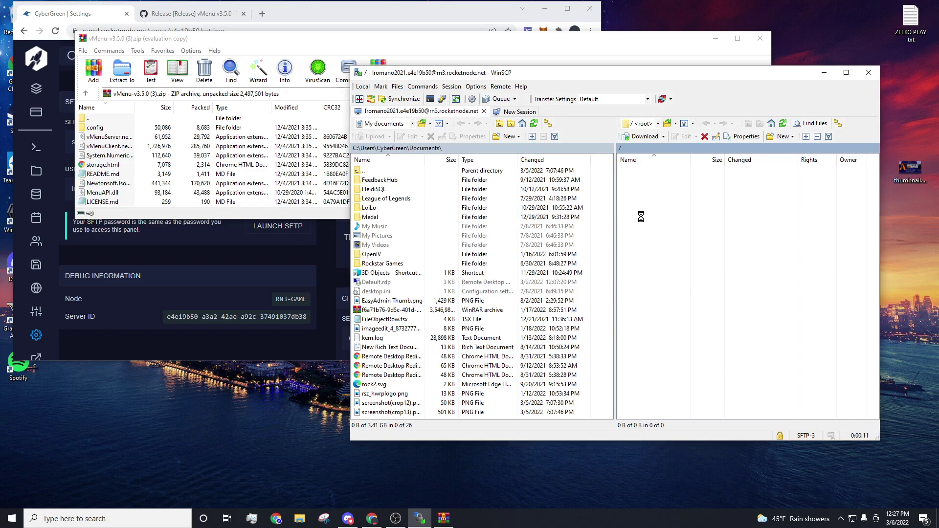
right_click(665, 289)
mouse_move(719, 345)
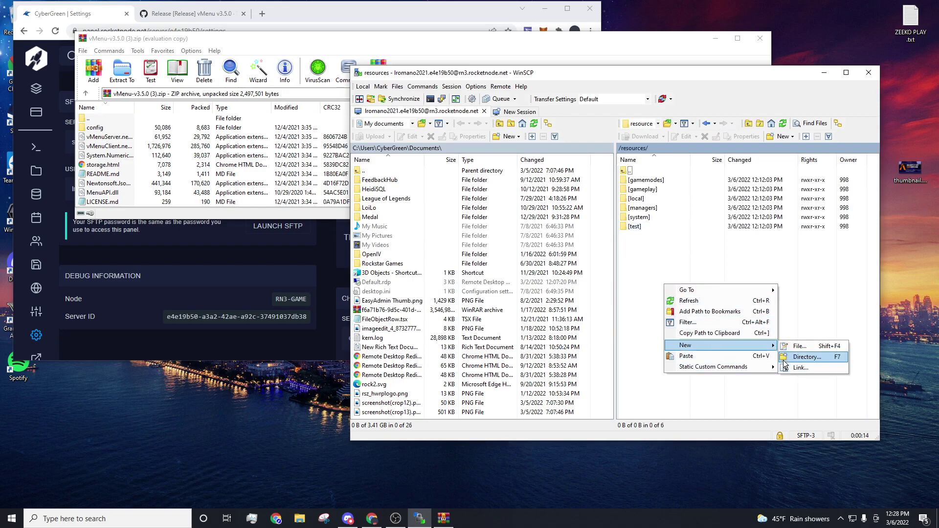
left_click(783, 360)
type("vMenu")
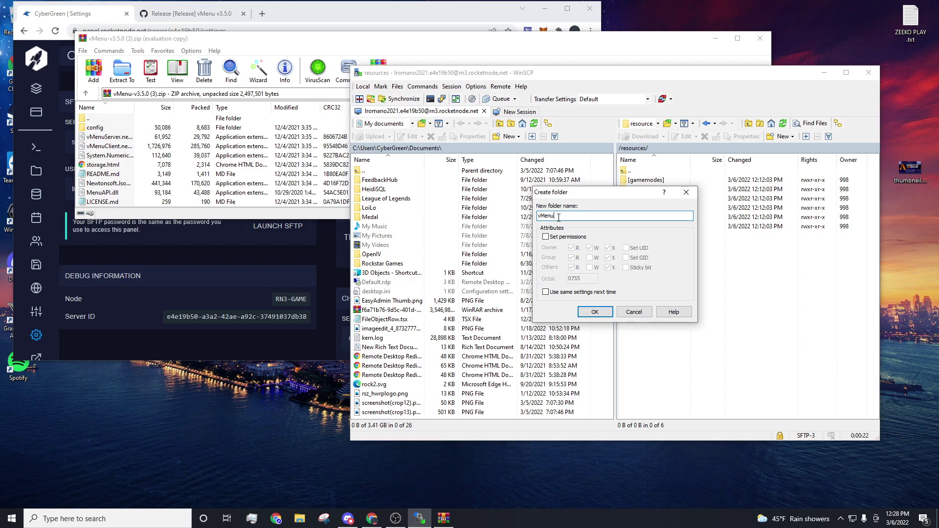
left_click(598, 311)
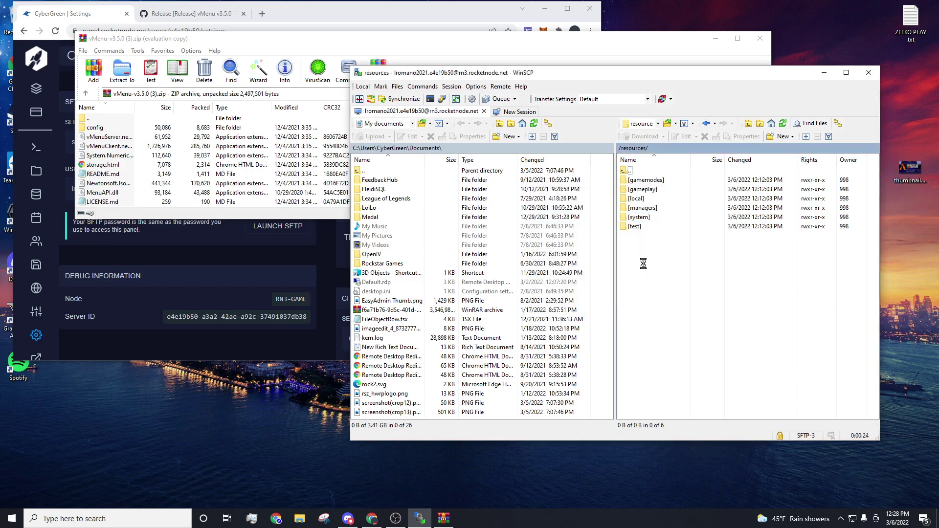
Step: Upload all files from the vMenu archive into /resources/vMenu, then close the archive
double_click(651, 240)
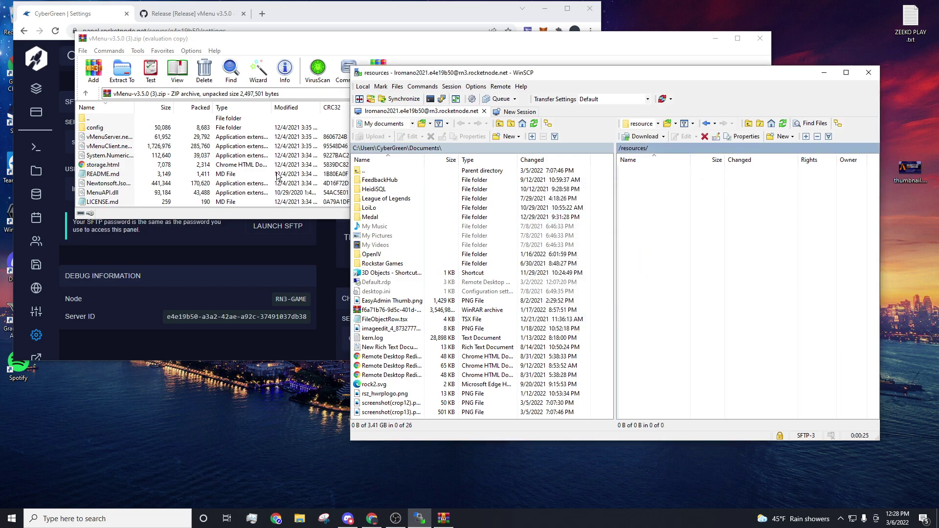
left_click(153, 143)
key("ctrl+a")
left_click_drag(706, 274, 708, 276)
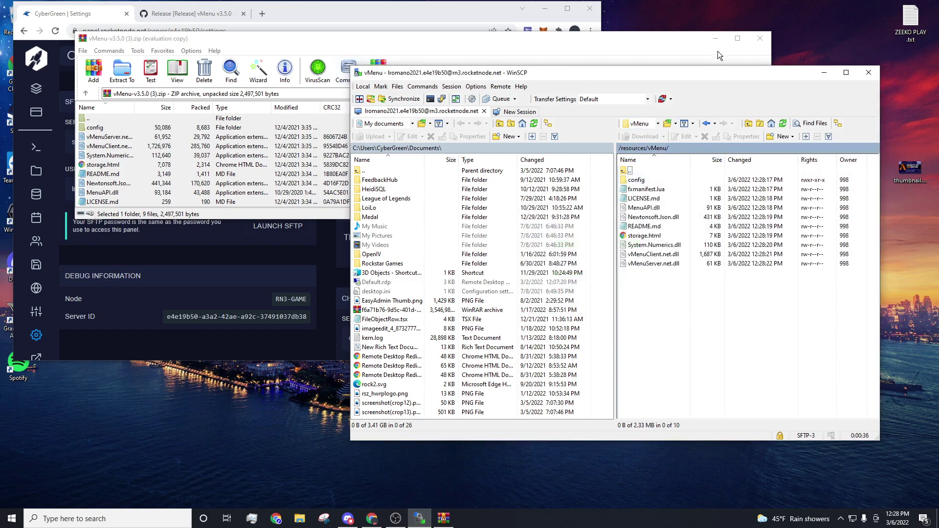
left_click(759, 38)
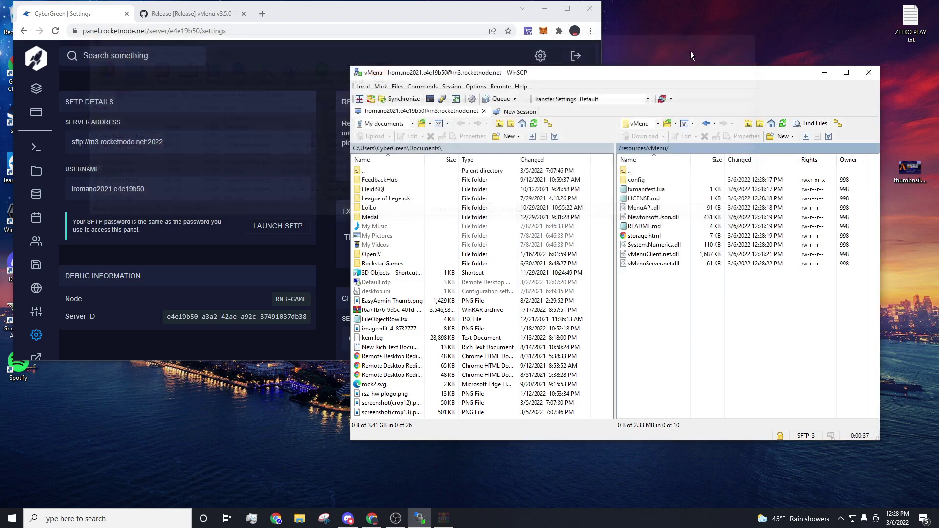
Step: Edit server.cfg in the file manager to add 'ensure vMenu' below ensure rconlog and save it
left_click(37, 174)
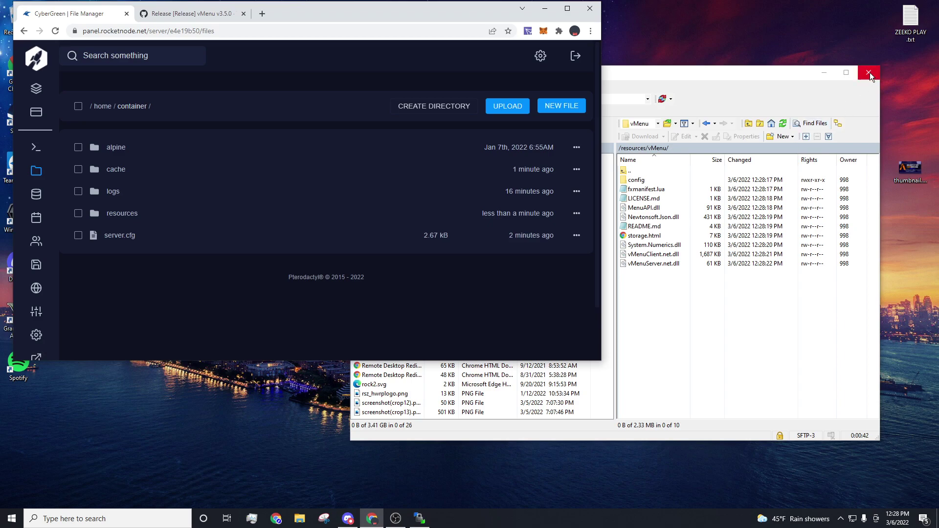
left_click_drag(736, 80, 739, 84)
left_click(827, 76)
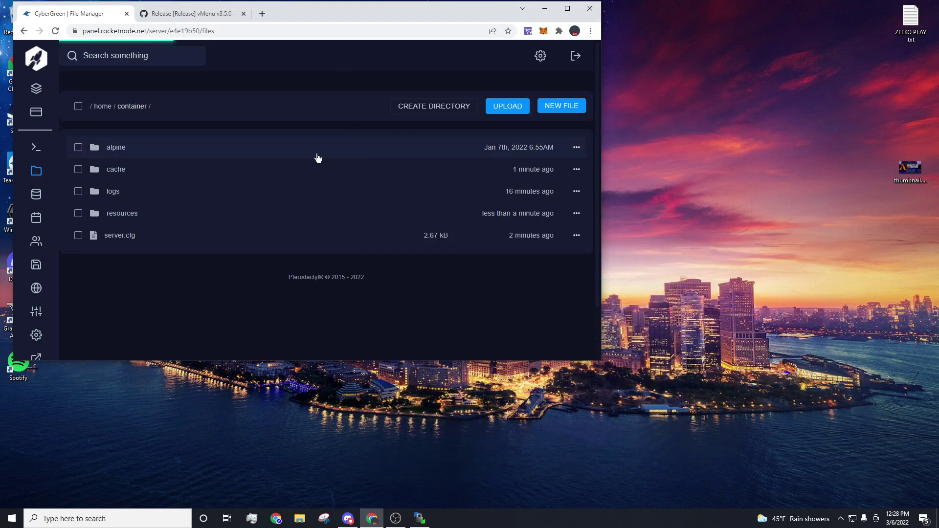
left_click(126, 242)
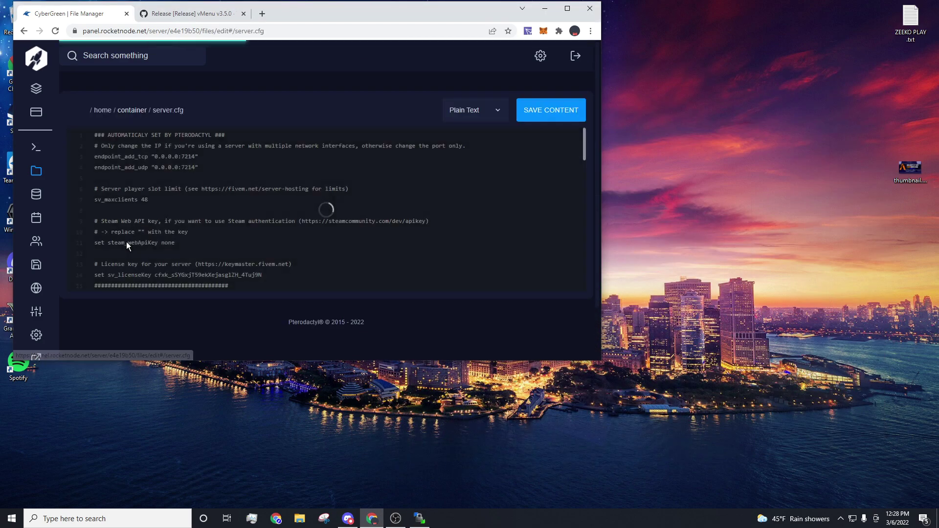
scroll(126, 242, "down", 5)
scroll(127, 190, "down", 3)
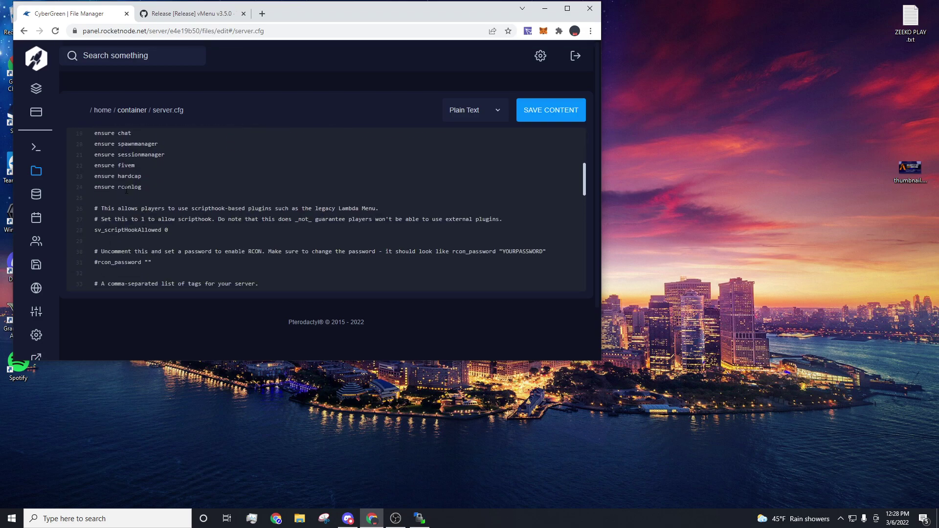
double_click(297, 18)
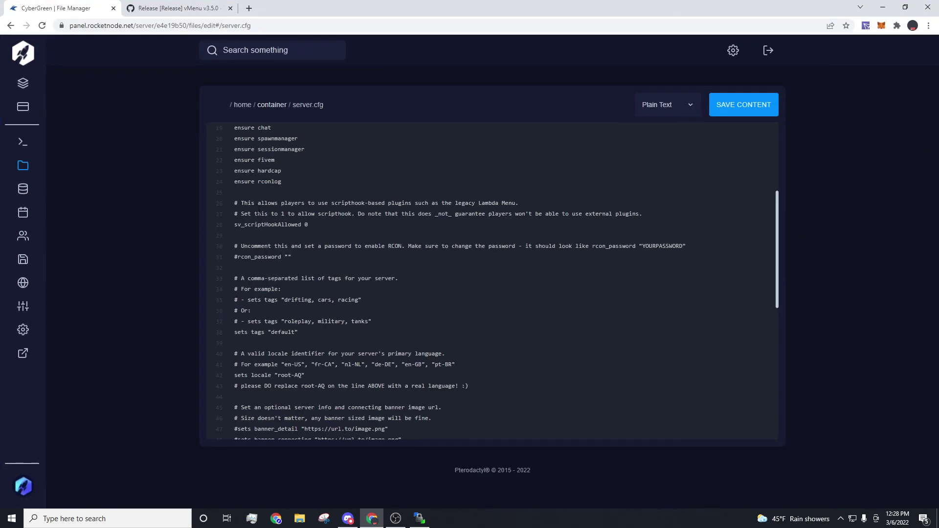
scroll(489, 279, "up", 2)
left_click(235, 241)
key("Return")
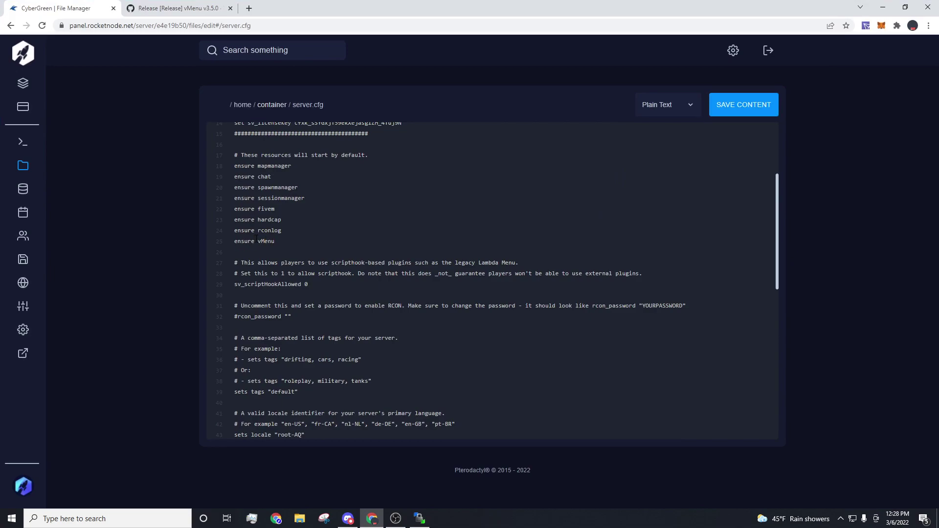
scroll(495, 229, "up", 2)
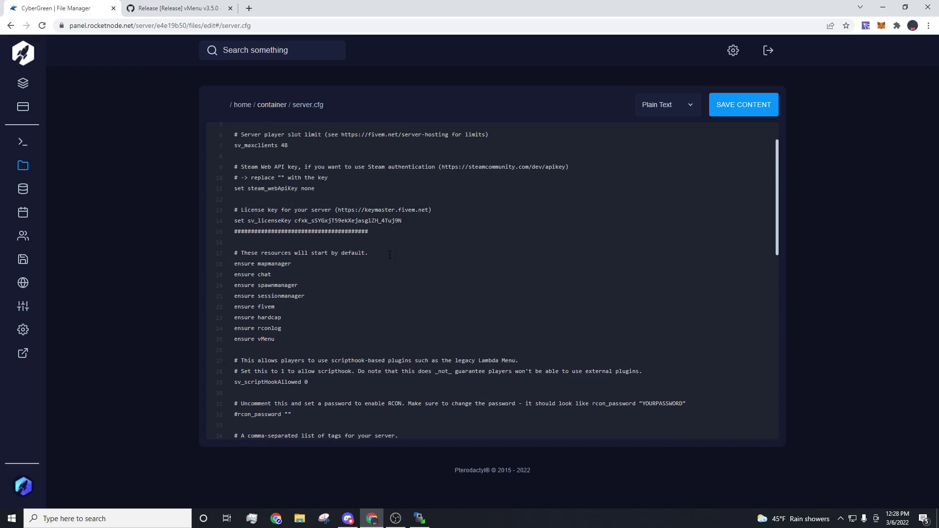
left_click(714, 112)
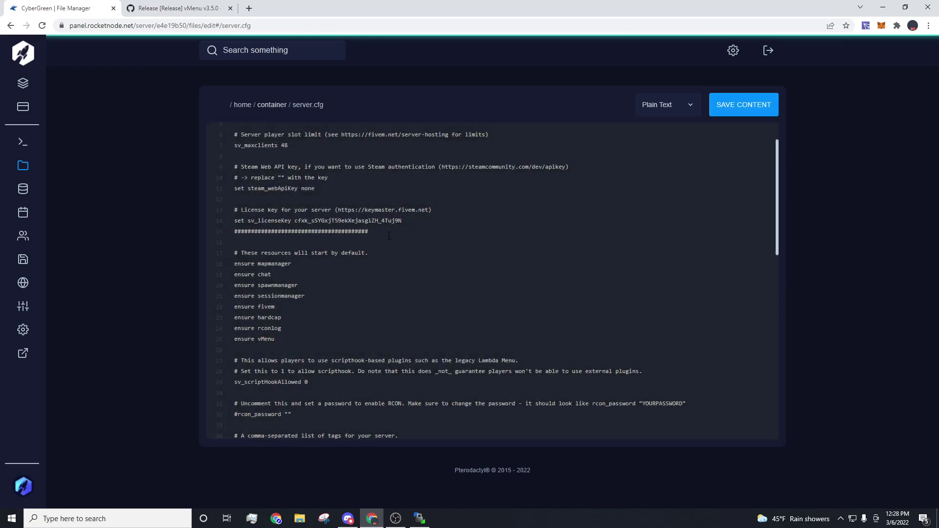
Step: Open the vMenu repository README and select the 'exec resources/vMenu/config/permissions.cfg' line
left_click(191, 8)
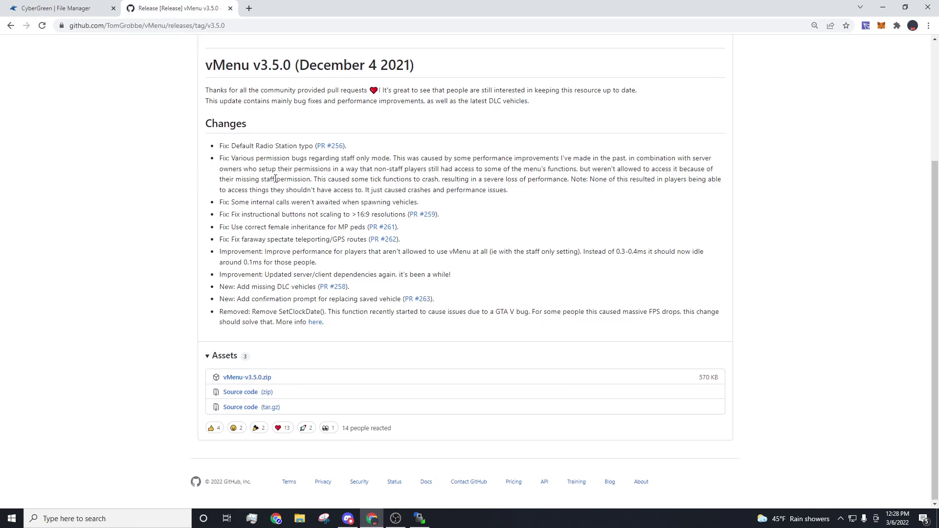
scroll(276, 195, "up", 3)
left_click(39, 114)
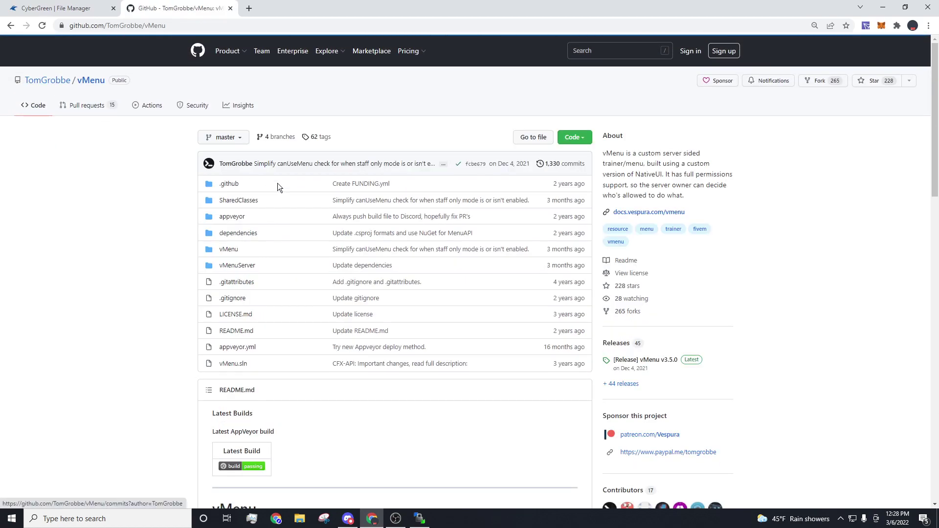
scroll(316, 208, "down", 11)
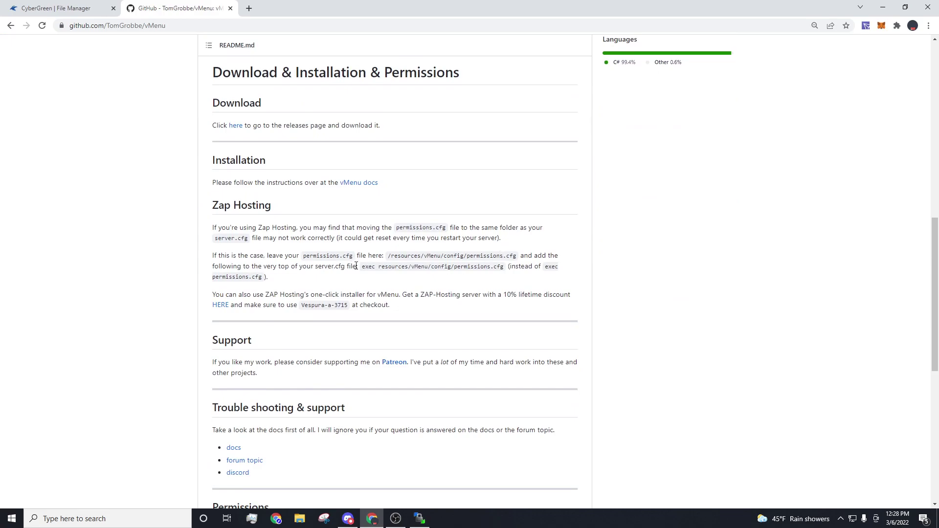
left_click_drag(363, 266, 507, 265)
key("ctrl+c")
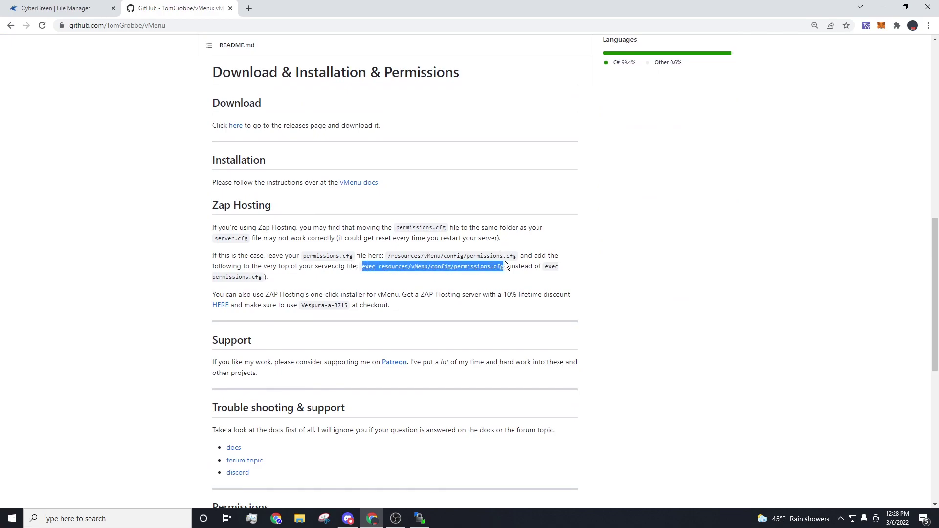
Step: Add the line 'exec resources/vMenu/config/permissions.cfg' to server.cfg and save it
left_click(104, 8)
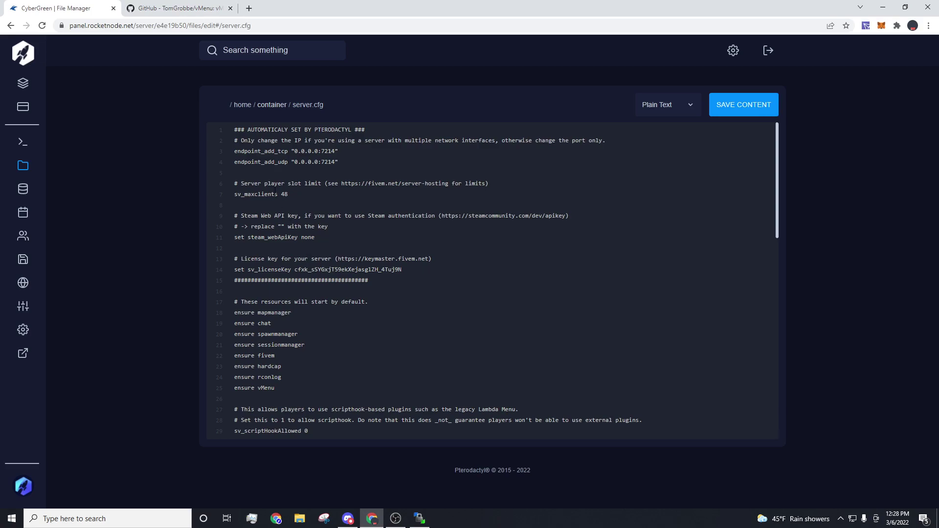
key("ctrl+v")
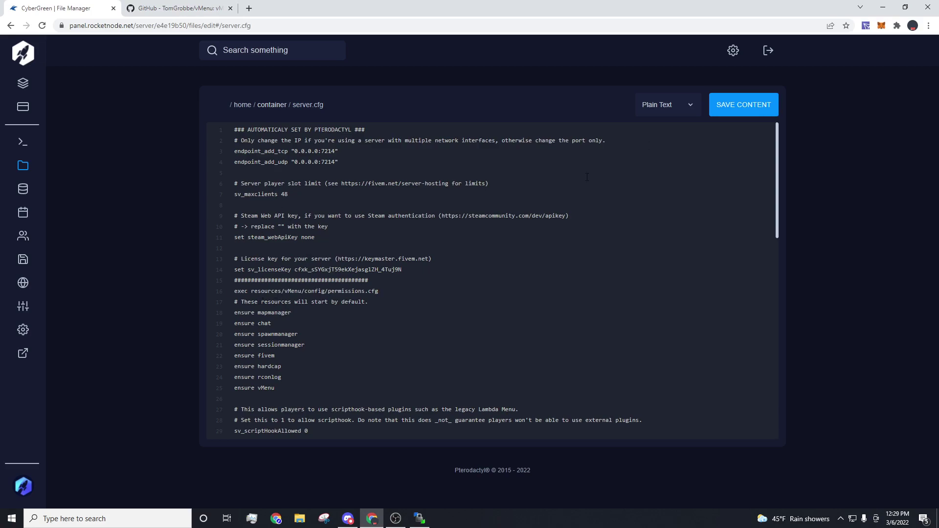
left_click(726, 113)
Step: Restart the CyberGreen server from the console by stopping and starting it
left_click(23, 147)
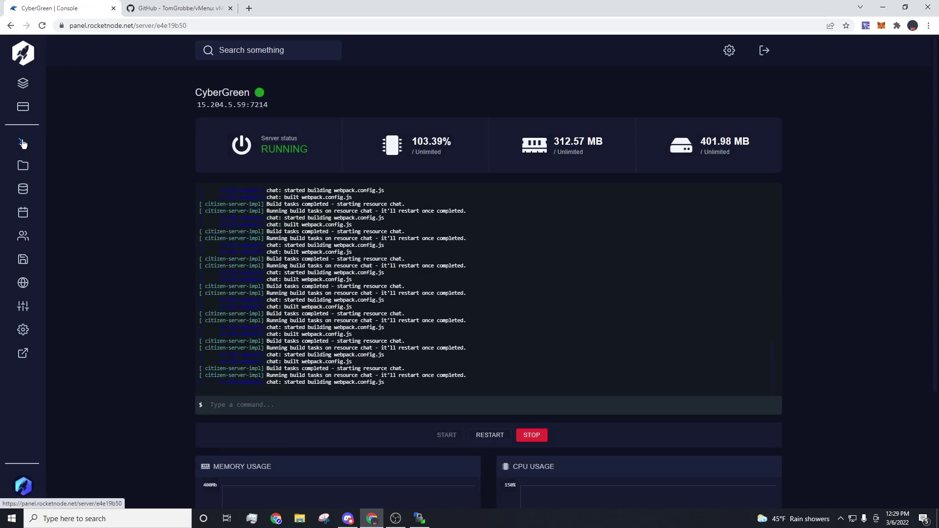
left_click(532, 438)
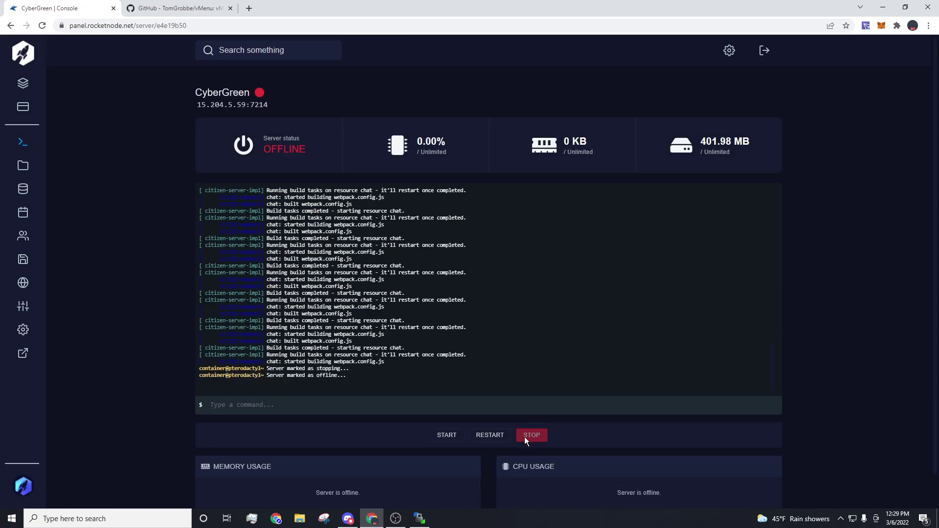
left_click(447, 435)
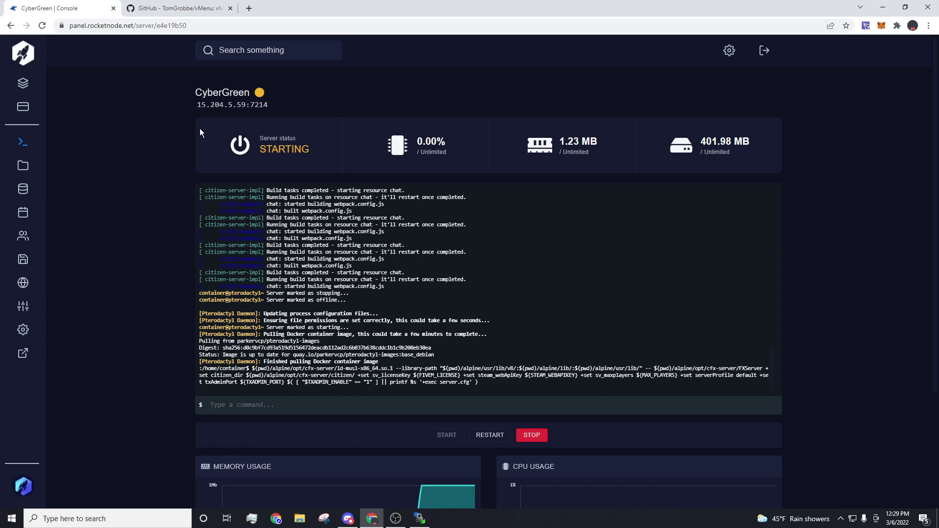
Step: Copy the server's IP and port, then launch FiveM through Windows search
left_click_drag(269, 104, 177, 110)
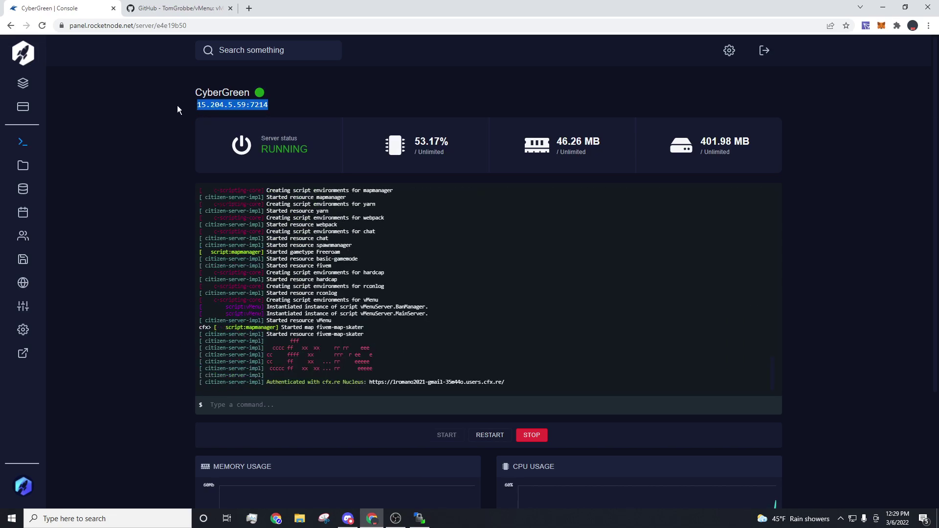
left_click(96, 517)
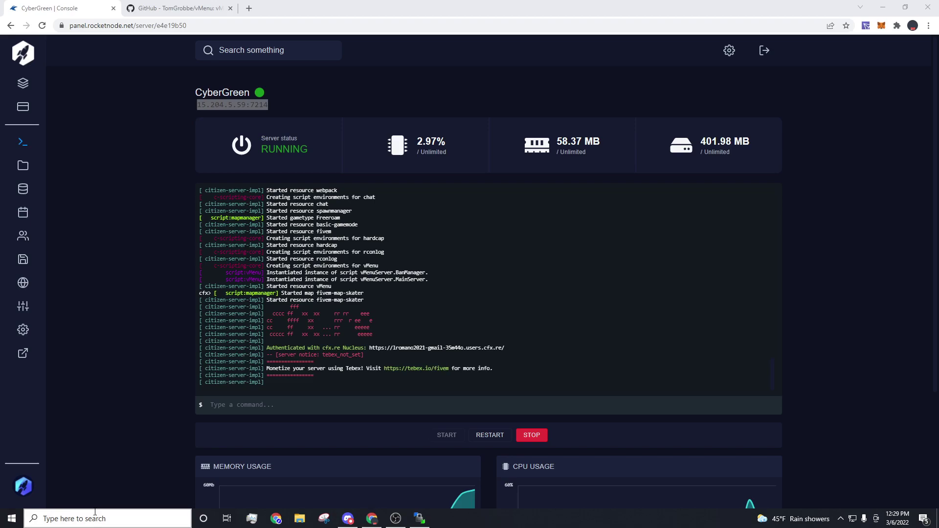
type("fivem")
key("Return")
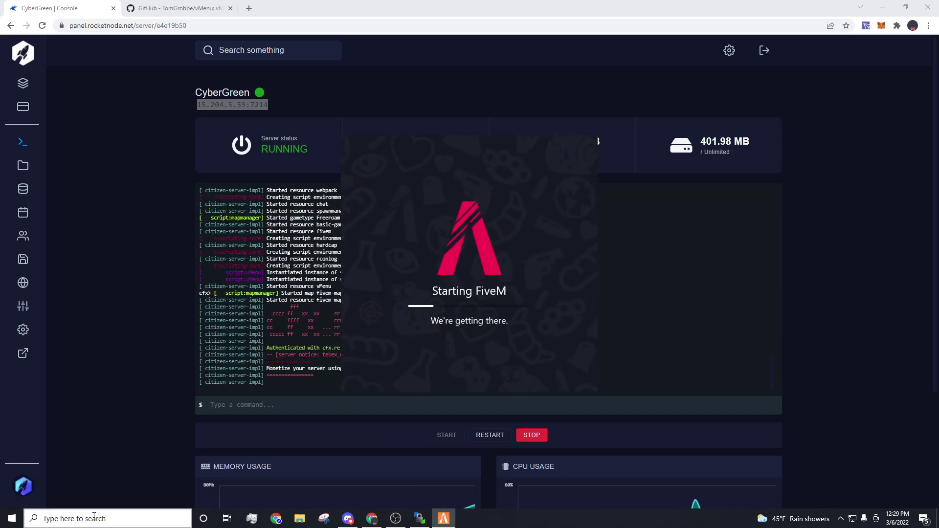
Step: Skip FiveM's sign-in and run 'connect 15.204.5.59:7214' in the F8 console
left_click(86, 342)
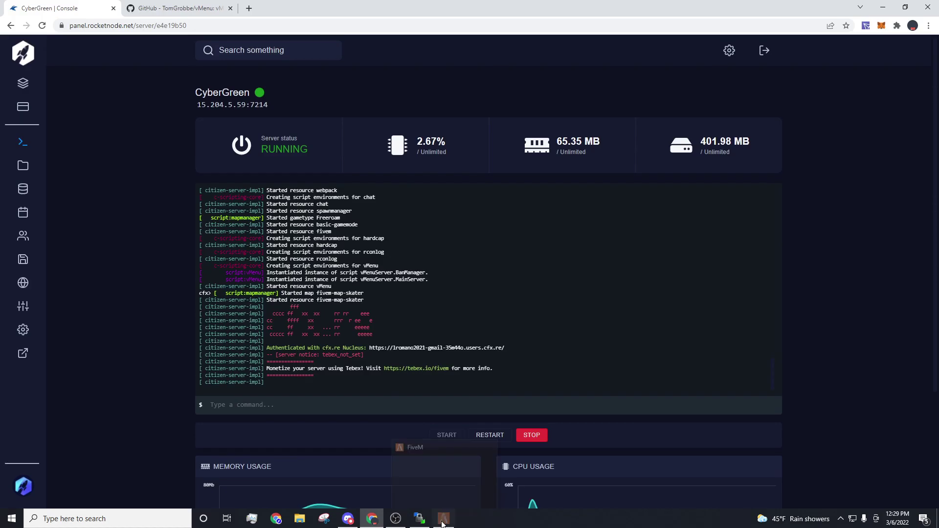
key("Escape")
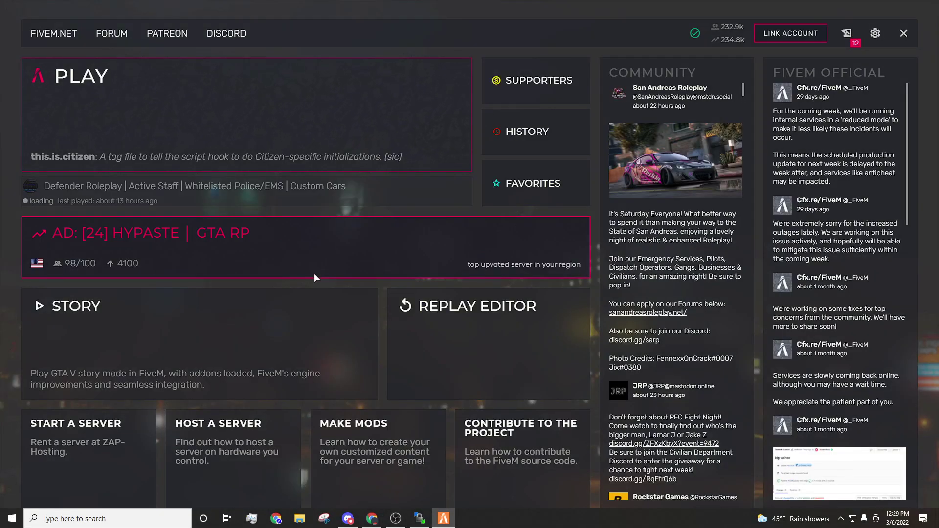
key("F8")
type("connect 15.204.5.59:7214")
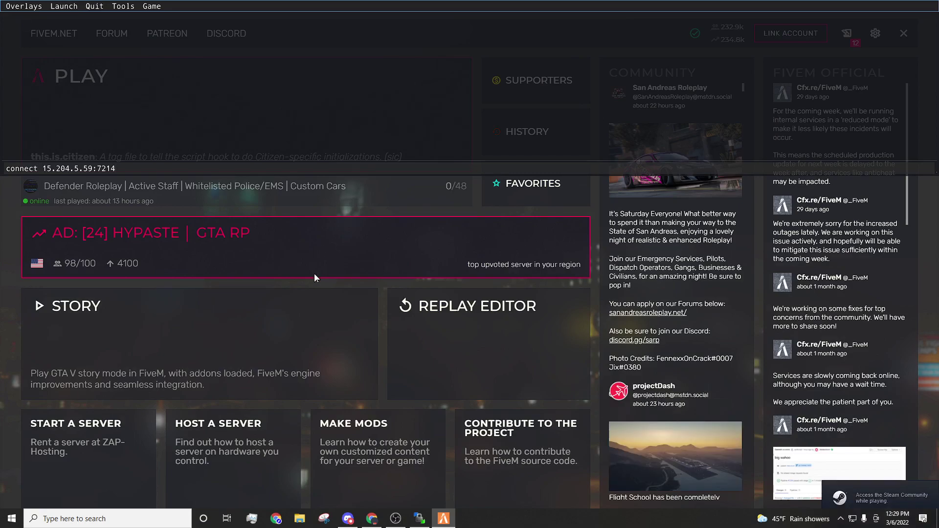
key("Return")
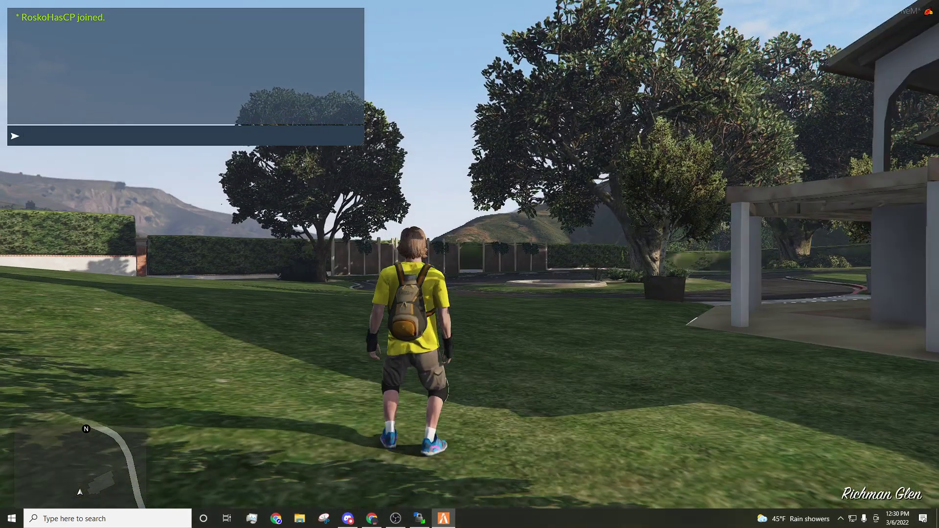
Step: Walk across the lawn, spawn the saved Dubsta from vMenu, and drive it toward the fountain
key("w")
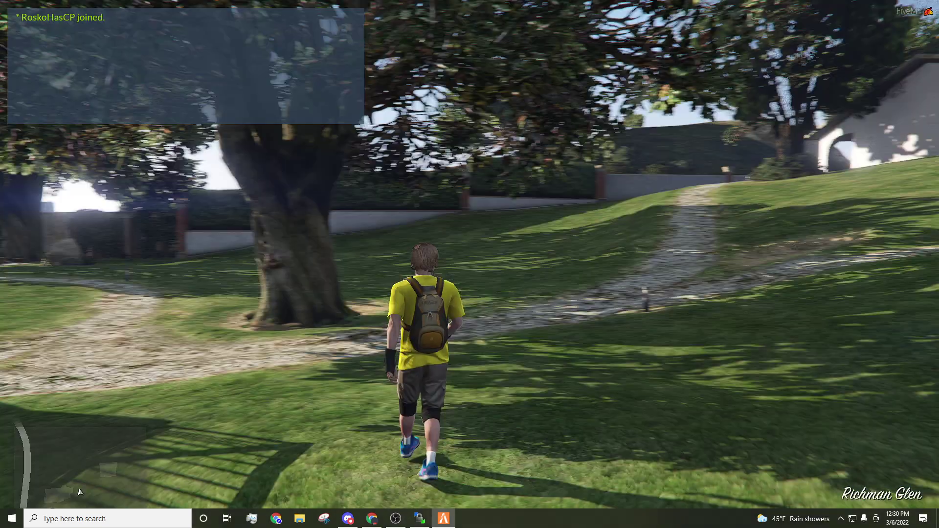
key("d")
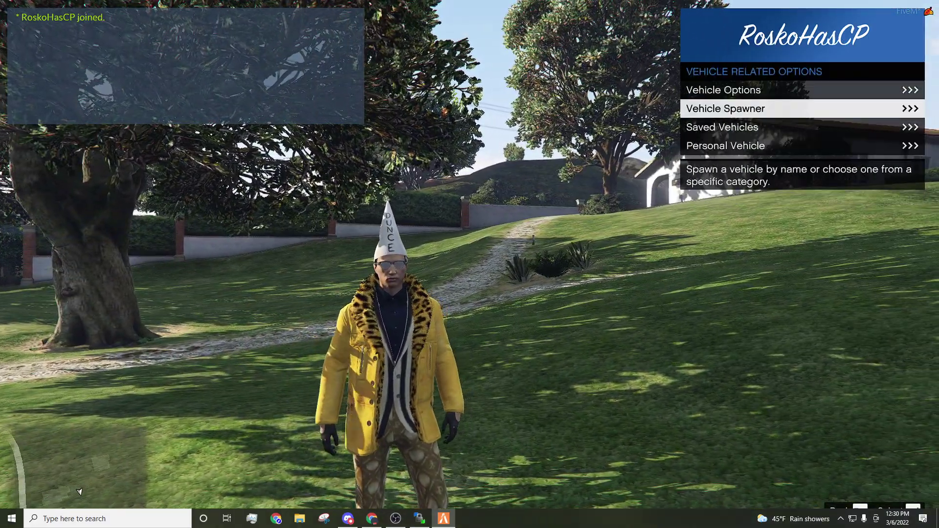
key("Return")
key("Return")
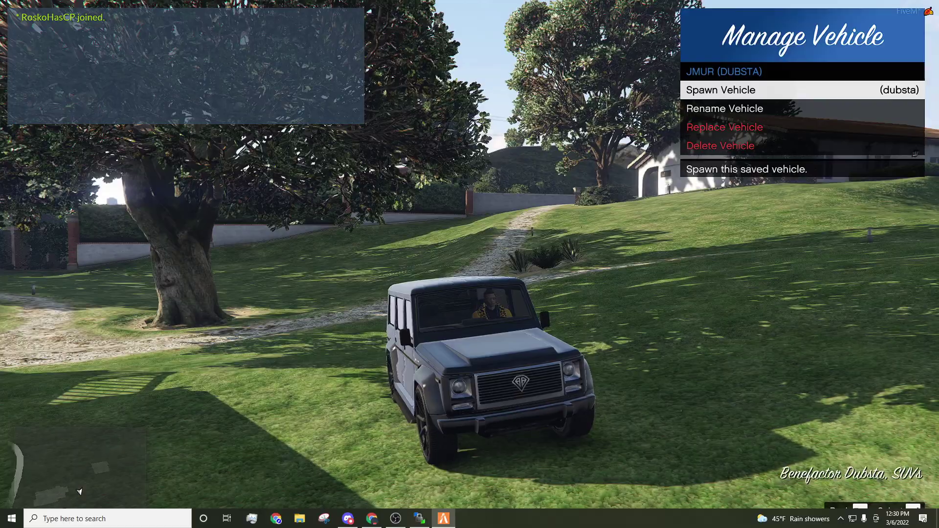
key("BackSpace")
key("BackSpace")
key("m")
key("w")
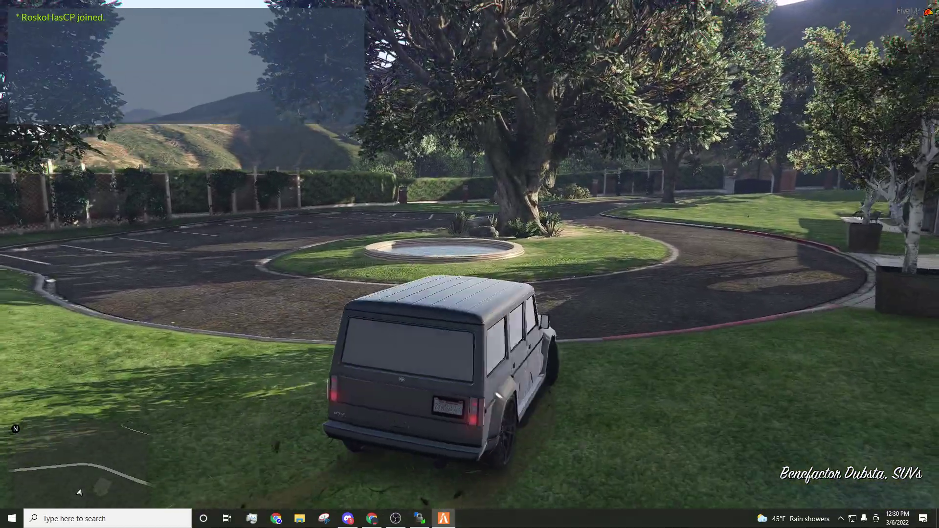
Step: Delete the Dubsta with the /dv chat command and bring up the F8 console
type("t/dv")
key("Return")
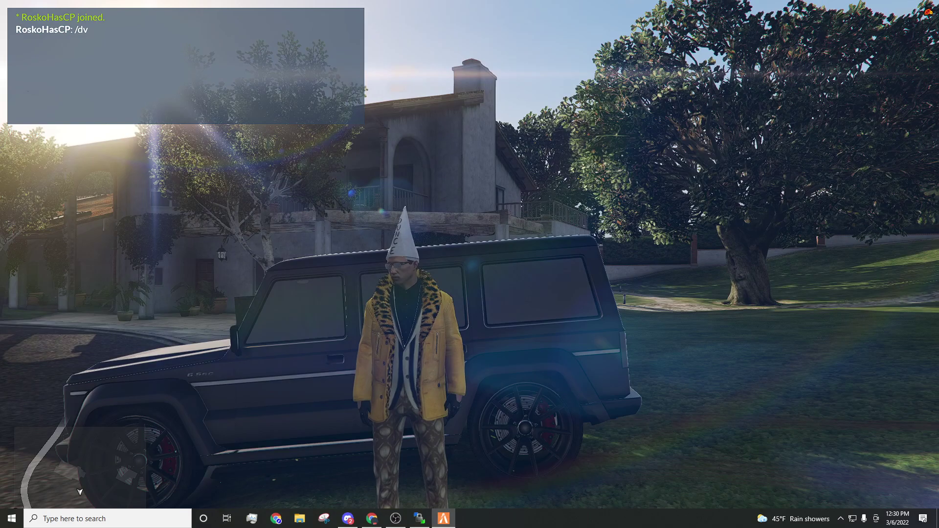
key("F8")
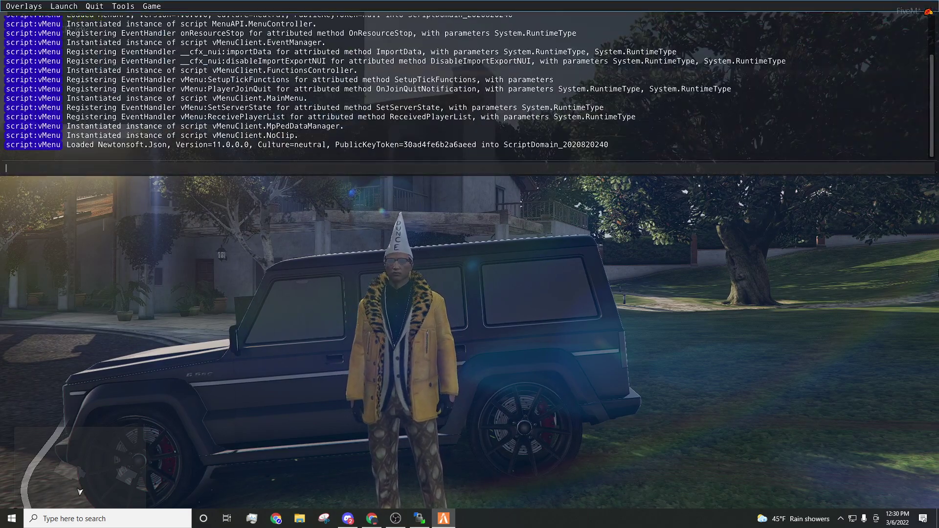
Step: Close FiveM with the 'quit' console command and open the panel's file manager
type("quit")
key("Return")
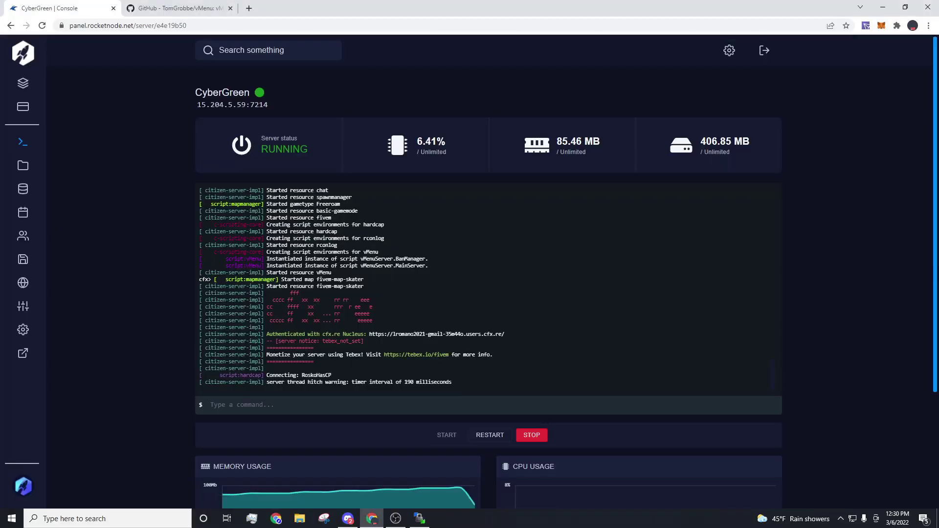
left_click(29, 171)
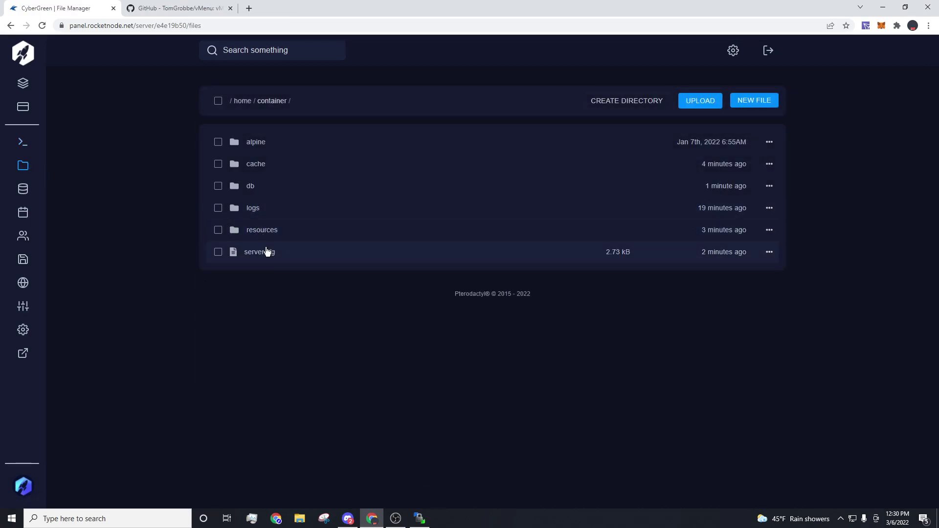
Step: Browse the resources folder, view server.cfg, and return to the /home/container file list
left_click(262, 230)
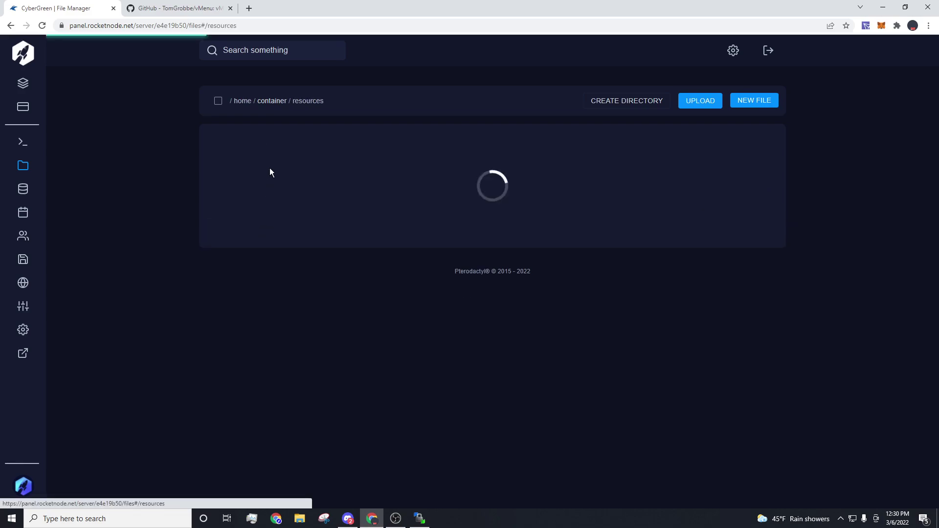
left_click(272, 100)
left_click(280, 250)
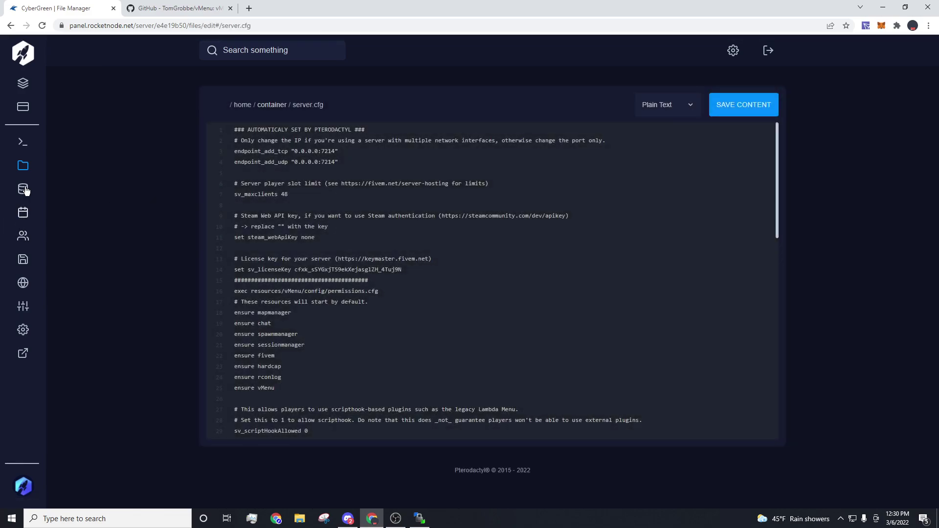
left_click(23, 165)
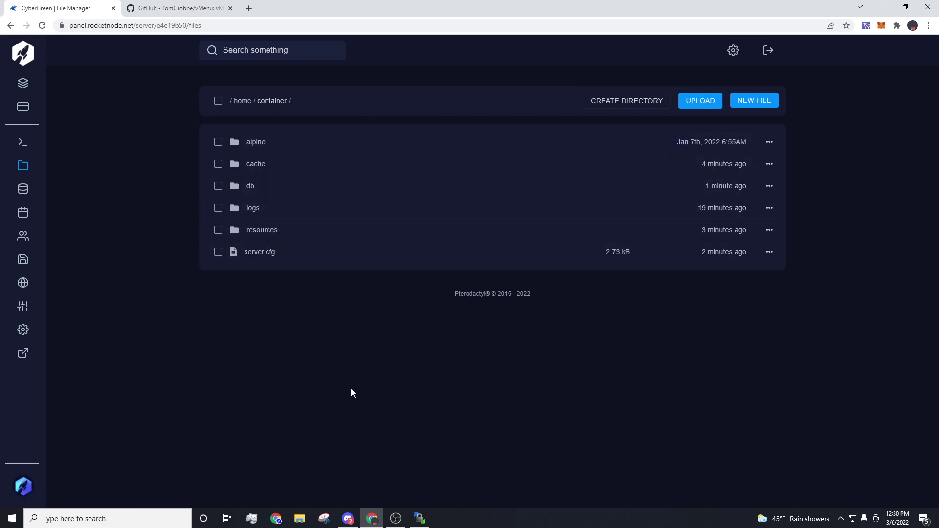
Step: Check the server settings page, then go back to the CyberGreen console
left_click(31, 330)
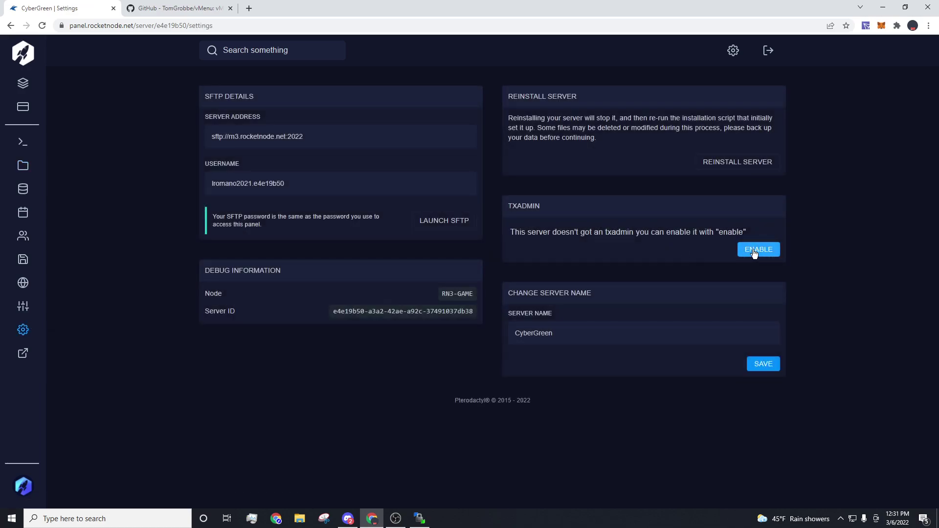
left_click(15, 152)
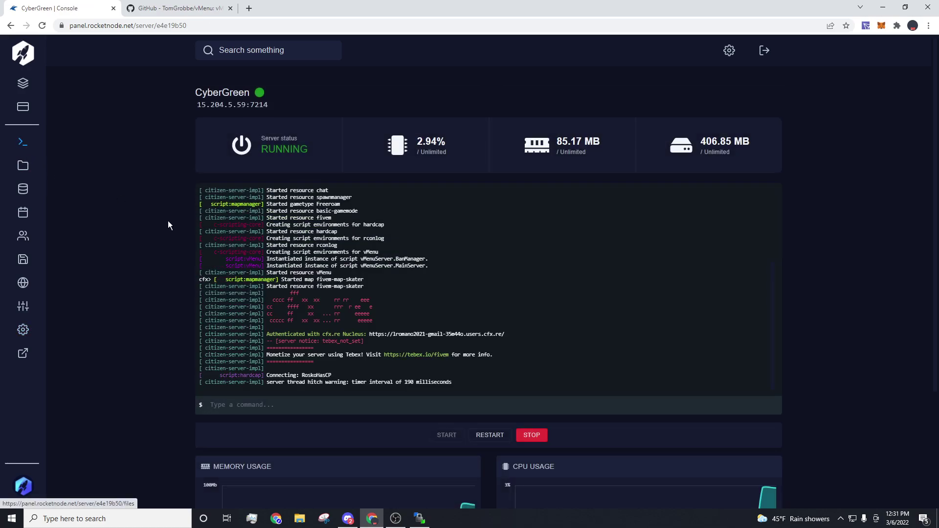